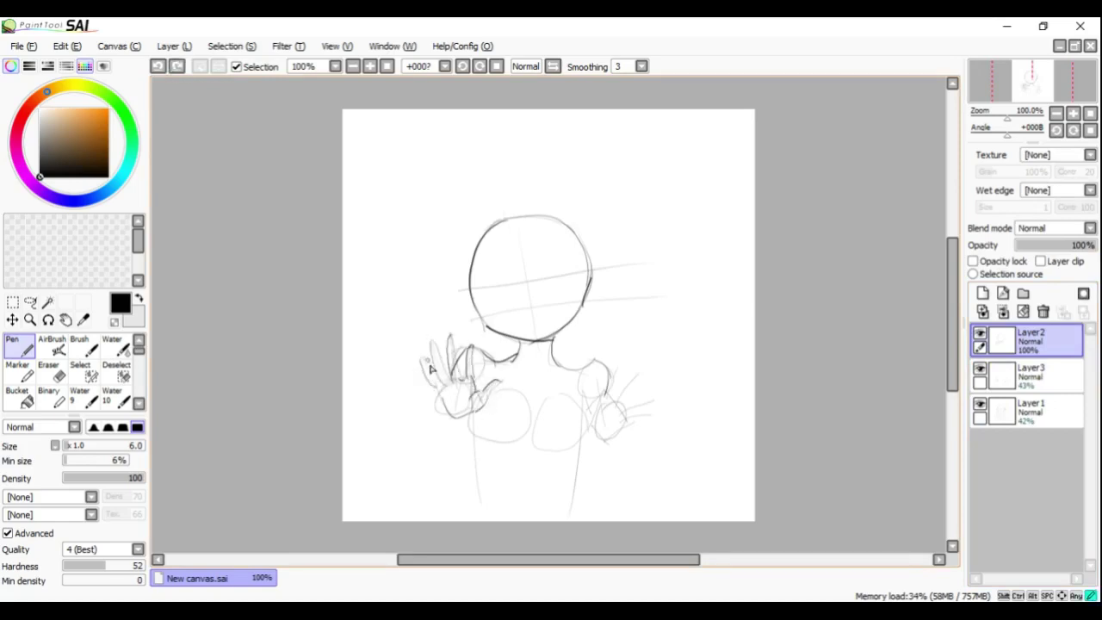
Toggle the visibility of Layer1 and Layer3 to check the line drawing without the rough sketches
click(980, 404)
click(980, 368)
click(980, 369)
click(980, 404)
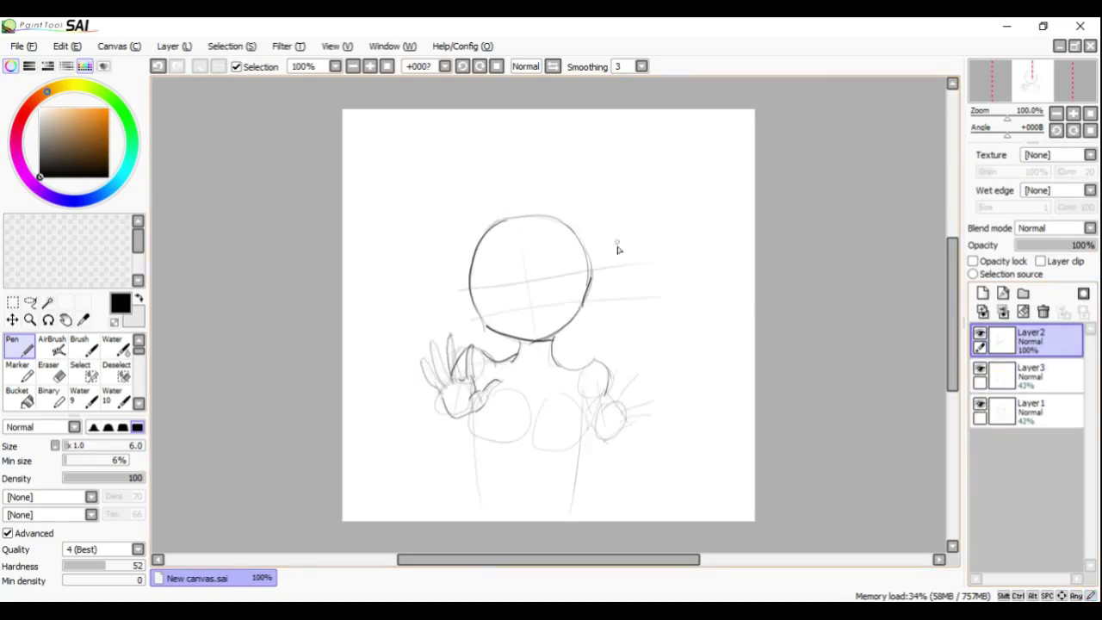
Draw the palm and thumb outline of the hand on the figure's right-hand side on Layer2
key(ctrl+plus)
scroll(954, 379, down, 5)
drag(538, 555, 510, 555)
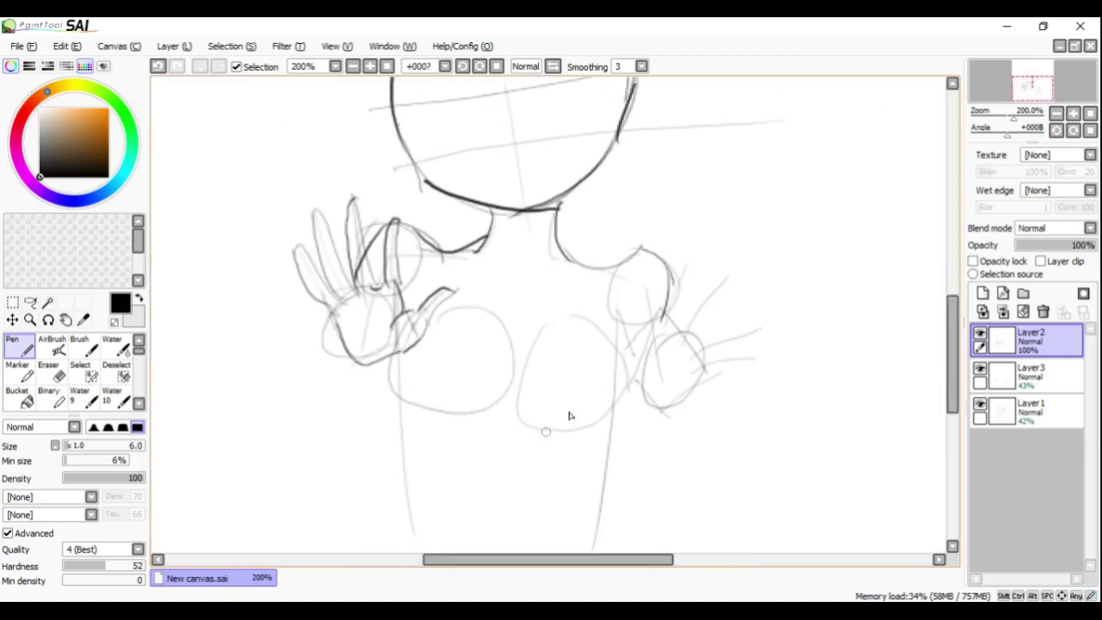
scroll(684, 517, right, 5)
drag(526, 379, 551, 404)
drag(491, 372, 555, 387)
drag(521, 297, 502, 366)
key(ctrl+z)
Draw the finger outlines of the same hand over the rough sketch, undoing strokes that miss the guides
mouse_move(547, 257)
mouse_down()
mouse_move(515, 323)
mouse_move(571, 315)
mouse_up()
key(ctrl+z)
mouse_move(555, 254)
mouse_down()
mouse_move(536, 344)
mouse_move(576, 249)
mouse_up()
key(ctrl+z)
drag(575, 240, 573, 315)
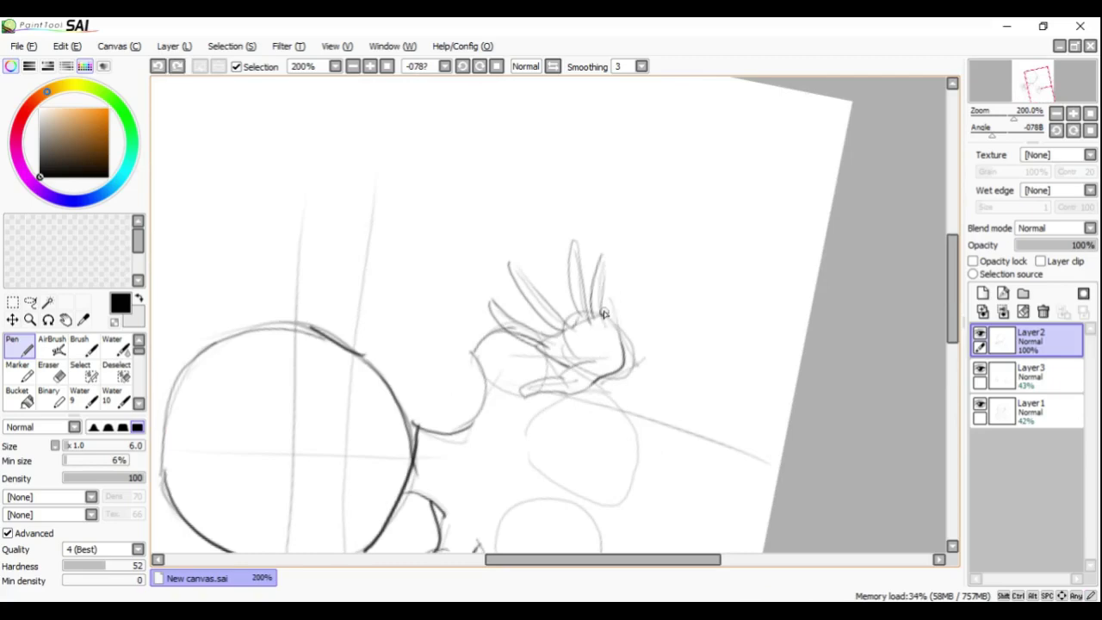
key(Home)
drag(604, 314, 604, 325)
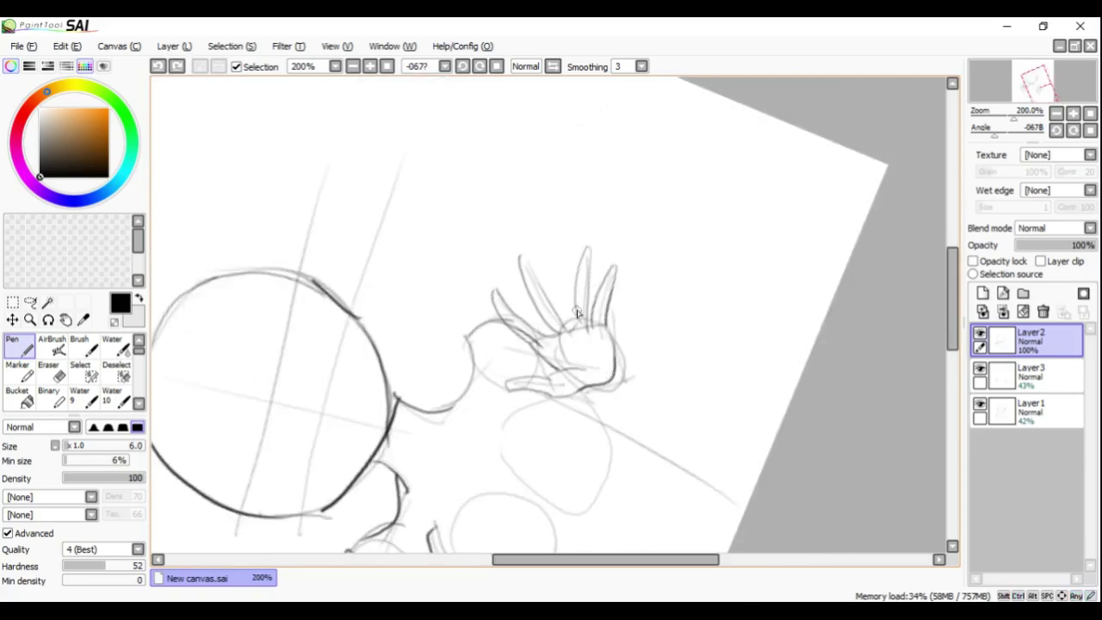
drag(591, 252, 548, 287)
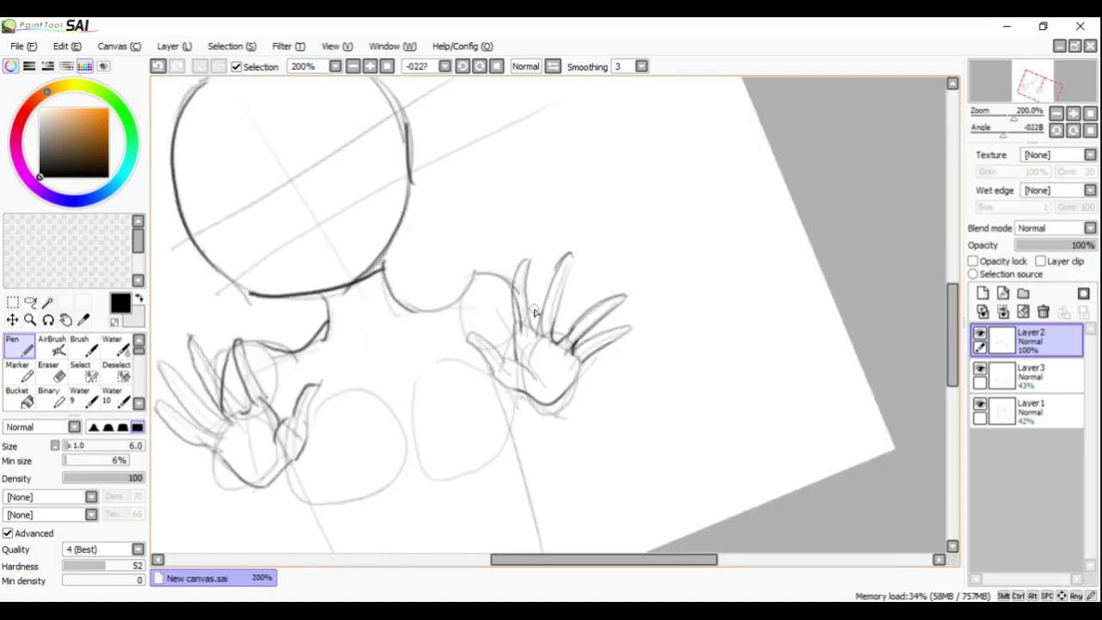
click(1031, 412)
key(Home)
scroll(836, 423, down, 1)
key(space)
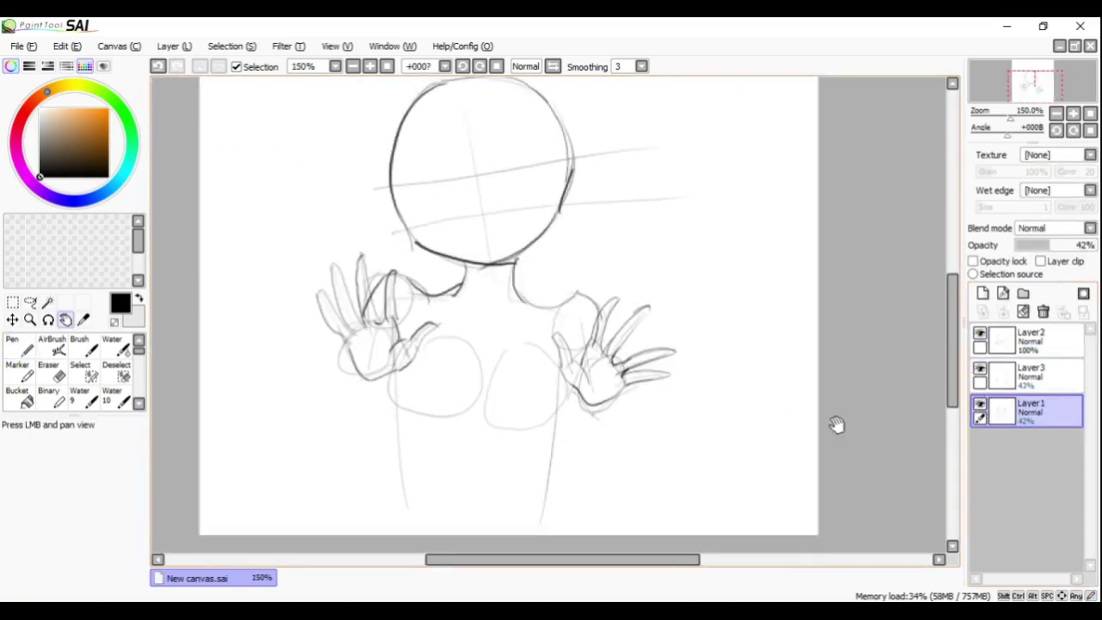
drag(836, 423, 864, 431)
drag(595, 406, 546, 427)
drag(428, 433, 442, 527)
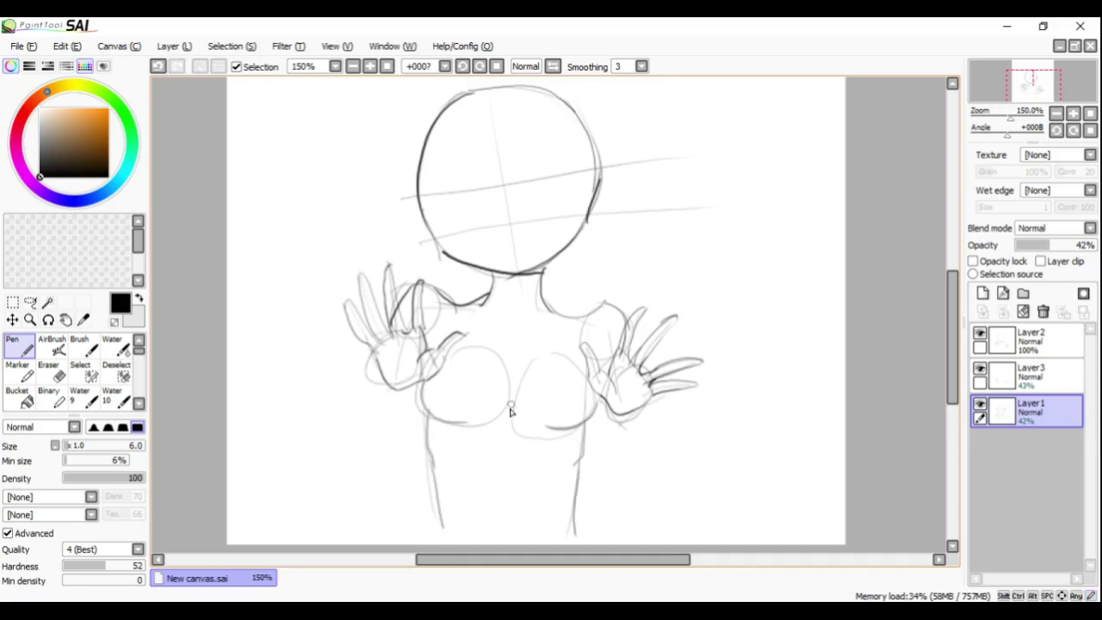
key(ctrl+z)
key(ctrl+z)
key(ctrl+z)
Draw the chest and waist outlines on Layer2, and hide the rough sketches on Layer3 and Layer1
click(1031, 340)
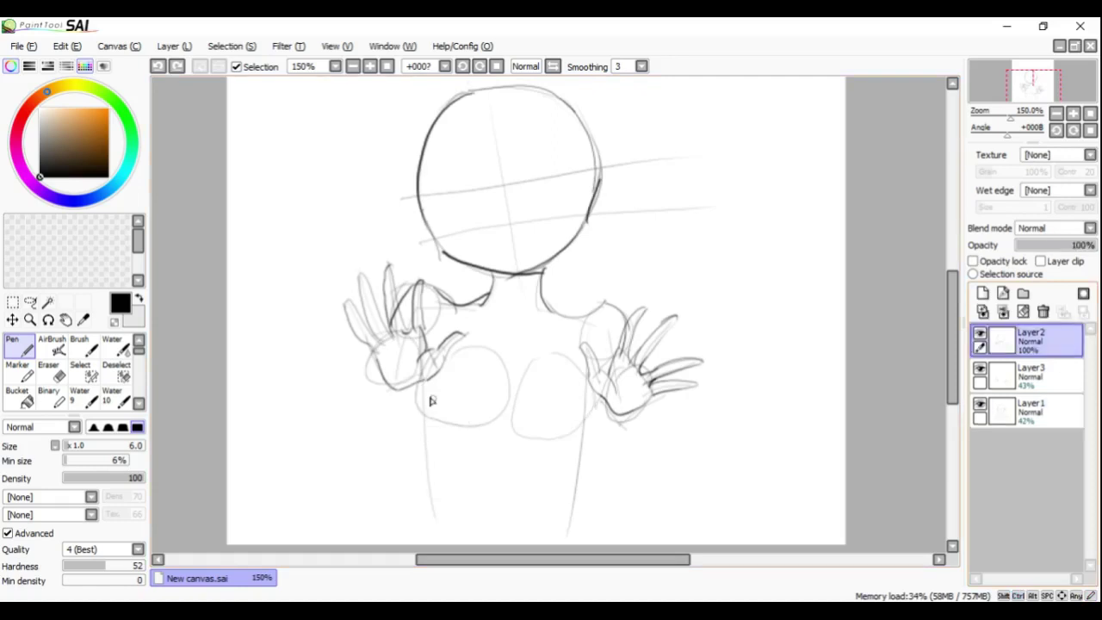
drag(419, 380, 465, 425)
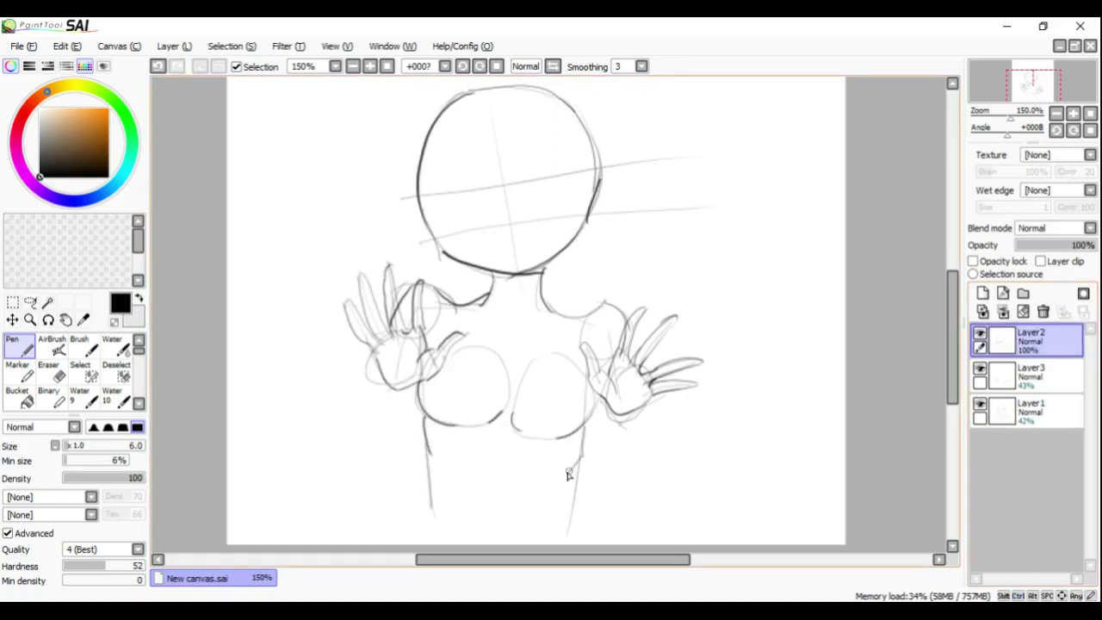
click(980, 369)
click(980, 404)
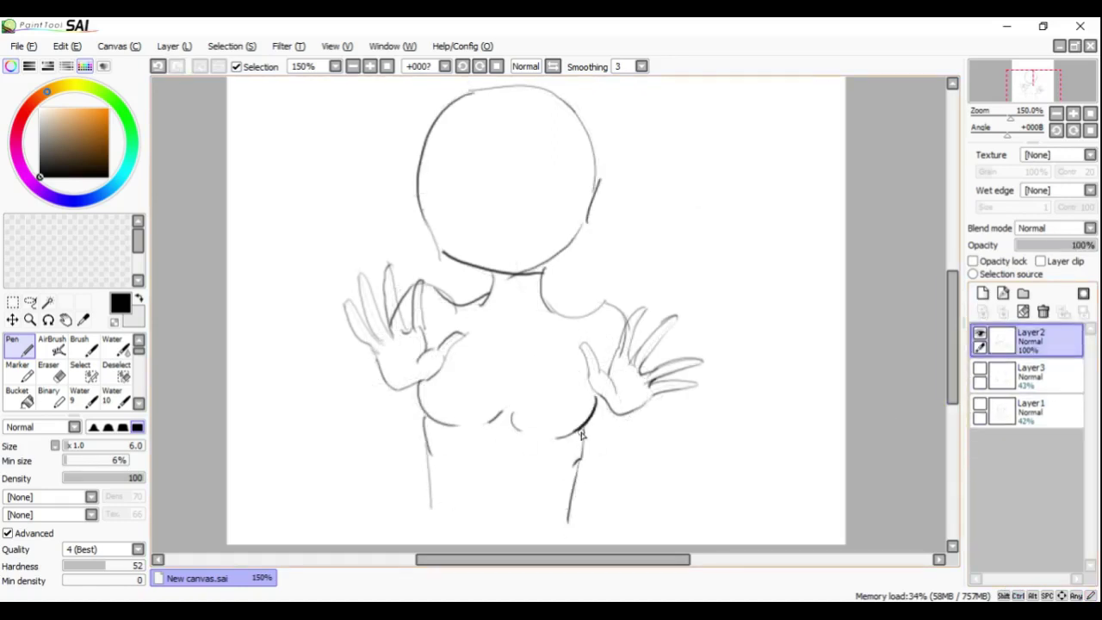
Erase the stray line ends under the chest and at the right shoulder with the Eraser
key(e)
key(e)
key(e)
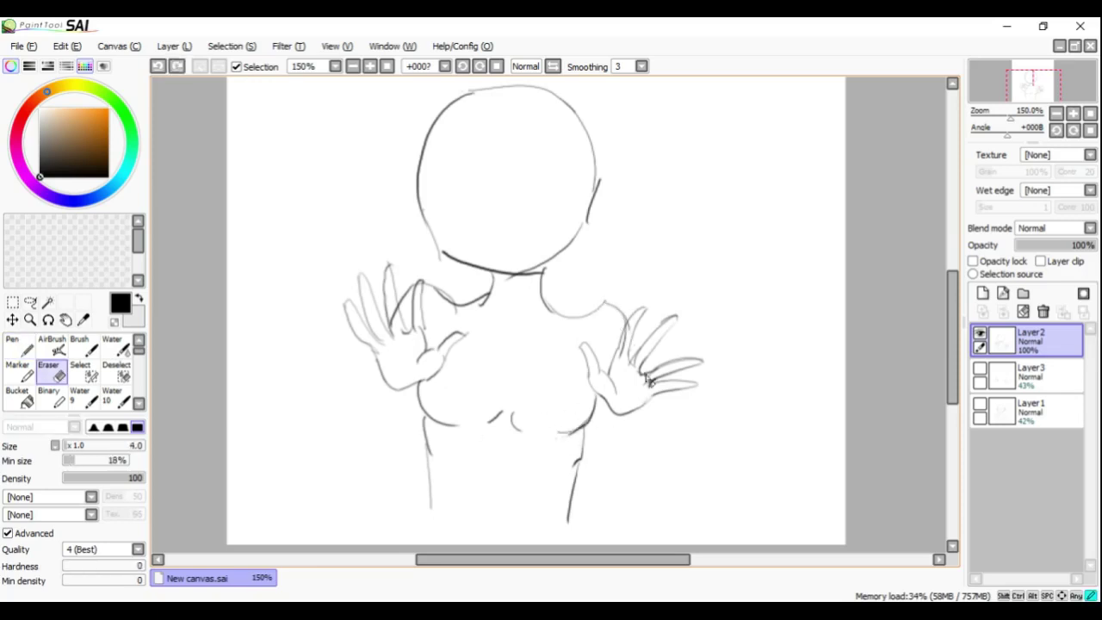
drag(603, 312, 611, 317)
key(e)
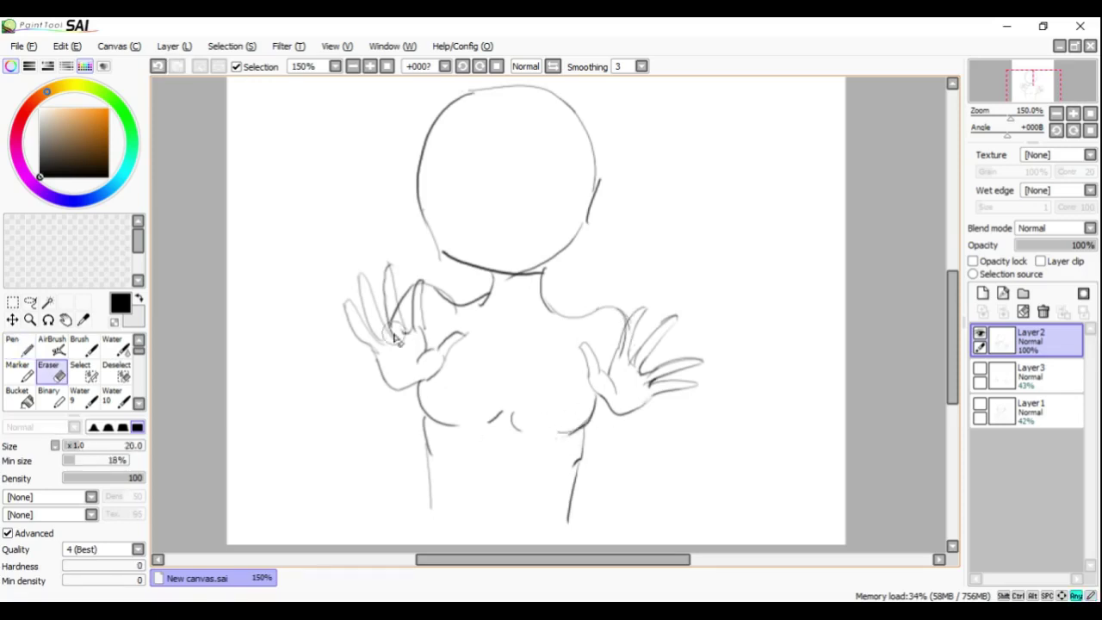
key(e)
Erase the doubled shoulder line beside the left hand and redraw the edges of its index finger
scroll(395, 338, up, 4)
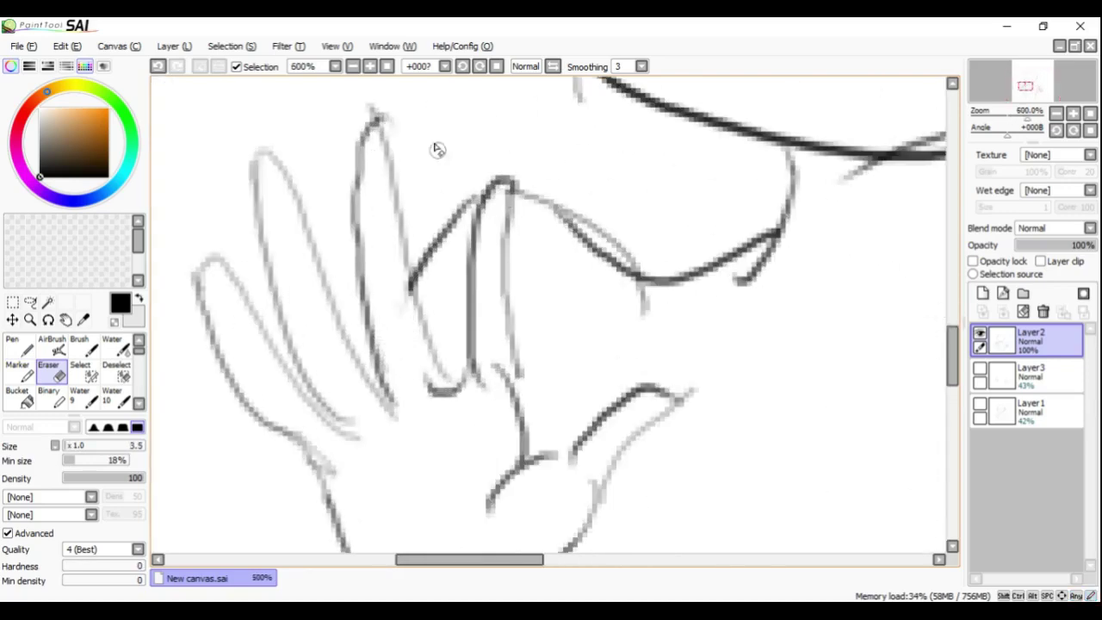
drag(654, 299, 585, 225)
key(e)
drag(422, 333, 457, 392)
key(ctrl+z)
drag(515, 362, 521, 461)
key(e)
Clean up the finger bases of the left hand and draw the line joining its thumb to the index finger
drag(479, 379, 501, 372)
key(e)
drag(335, 425, 353, 420)
drag(521, 458, 684, 396)
key(e)
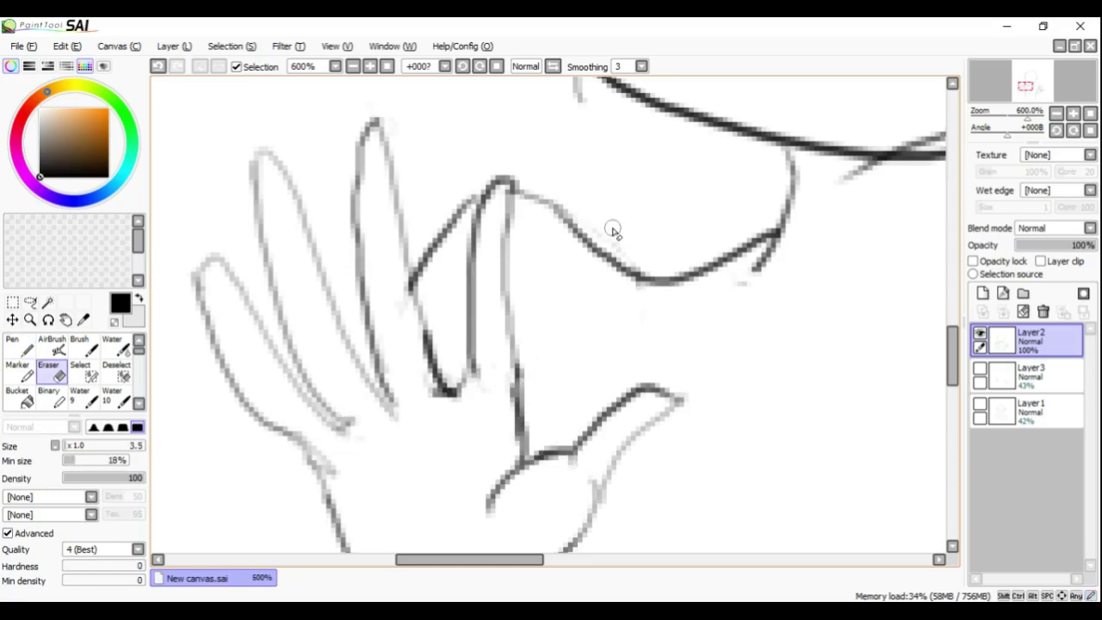
Redraw and connect the finger outlines where they meet the palms of the hands
scroll(281, 211, left, 5)
mouse_move(492, 384)
mouse_down()
mouse_move(554, 443)
mouse_move(545, 360)
mouse_up()
key(End)
key(End)
key(End)
key(ctrl+z)
key(e)
mouse_move(474, 376)
mouse_down()
mouse_move(536, 238)
mouse_move(514, 457)
mouse_up()
drag(663, 200, 607, 240)
key(Page_Down)
key(Page_Down)
drag(603, 327, 658, 341)
Erase the shoulder line crossing the right hand and the stray marks between its fingers
scroll(626, 372, up, 3)
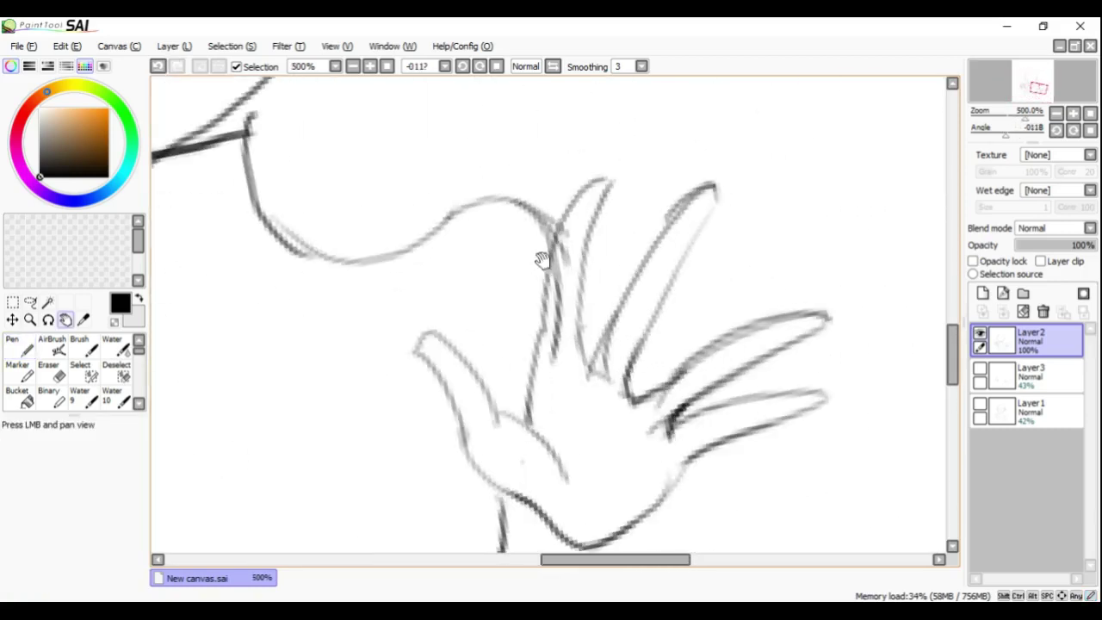
key(e)
drag(551, 366, 571, 230)
drag(602, 340, 613, 405)
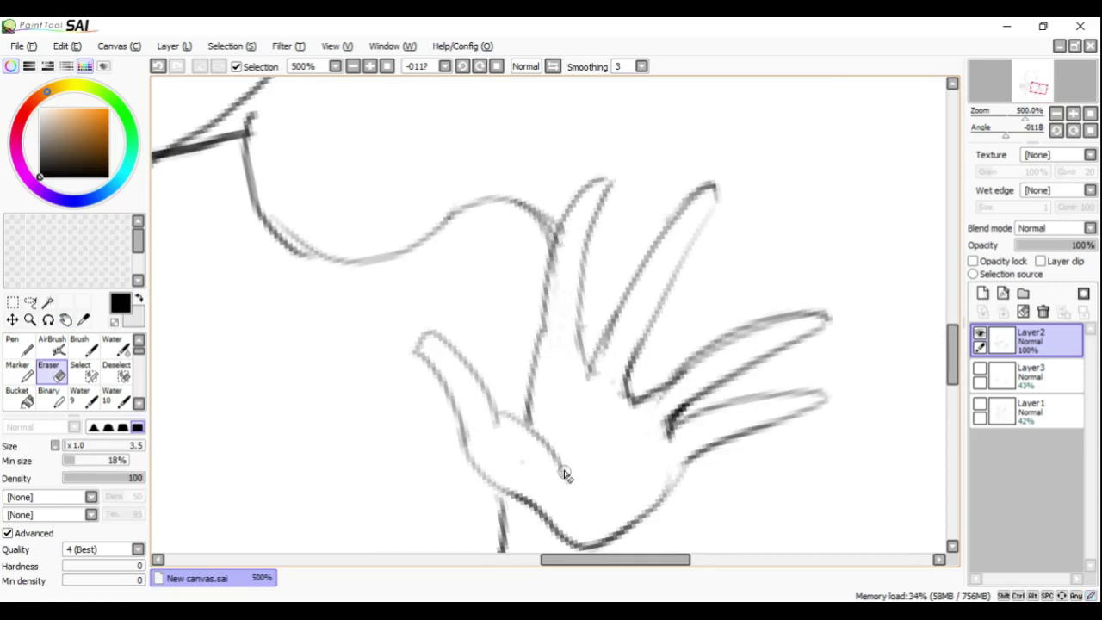
Enlarge the Eraser to size 7.0, clean up the right neck line, and redraw the neck lines with the Pen
scroll(331, 252, down, 1)
key(bracketright)
key(bracketright)
key(bracketright)
key(bracketright)
mouse_move(358, 231)
mouse_down()
mouse_move(264, 278)
mouse_move(324, 264)
mouse_move(391, 286)
mouse_move(413, 349)
mouse_up()
key(n)
key(ctrl+z)
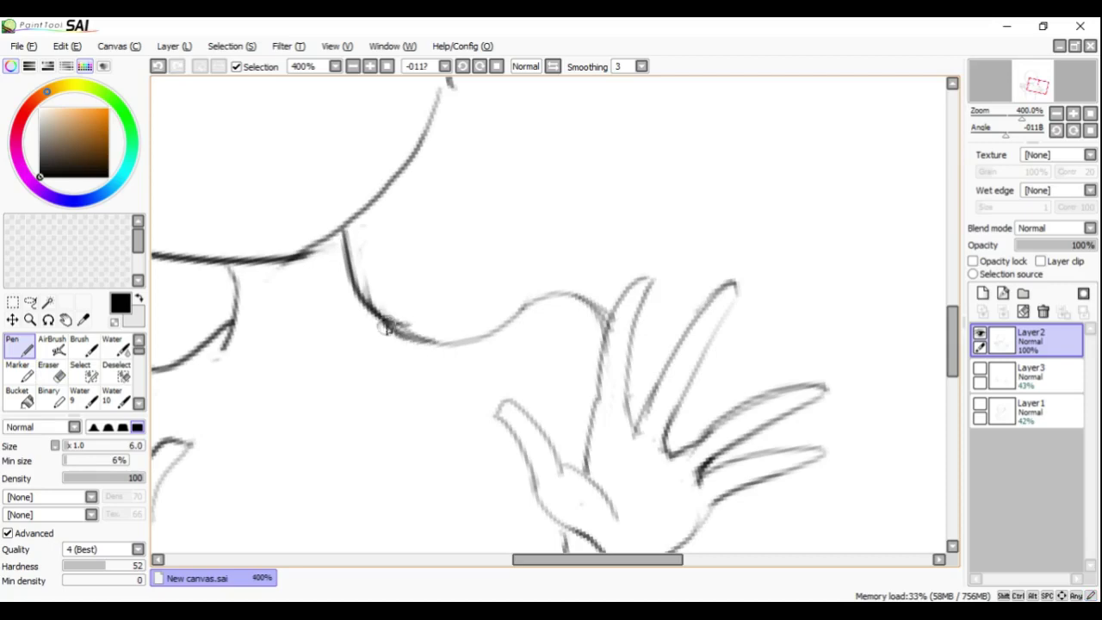
drag(231, 267, 231, 355)
Redraw the head outline along the left cheek and jaw to close the gaps
scroll(262, 408, down, 4)
mouse_move(263, 408)
mouse_down()
mouse_move(461, 359)
mouse_move(457, 253)
mouse_move(457, 293)
mouse_up()
scroll(524, 365, up, 4)
drag(457, 250, 460, 321)
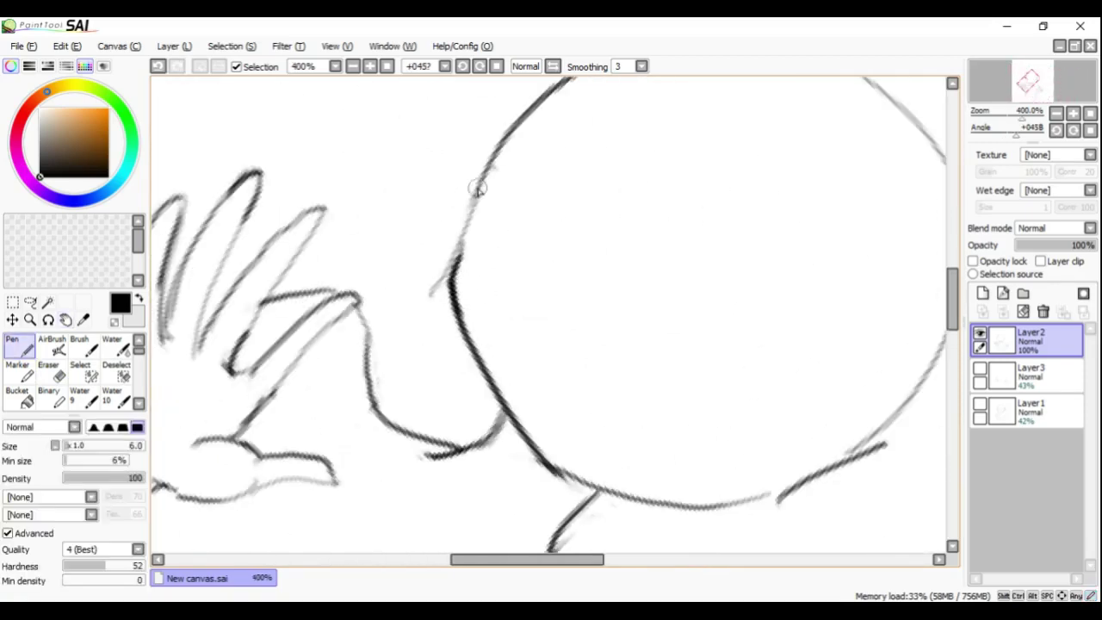
drag(475, 192, 452, 286)
key(Home)
drag(601, 344, 610, 344)
key(ctrl+z)
drag(514, 236, 559, 415)
Erase the doubled line along the right cheek of the head
scroll(546, 344, down, 1)
key(e)
drag(589, 241, 561, 291)
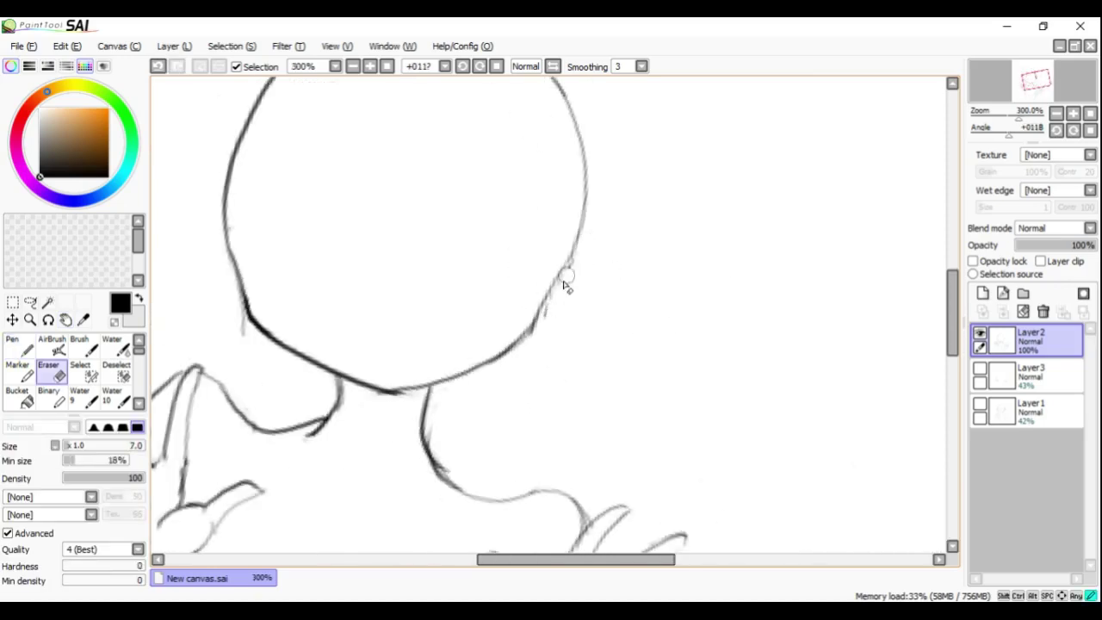
key(ctrl+minus)
key(Home)
drag(431, 344, 629, 345)
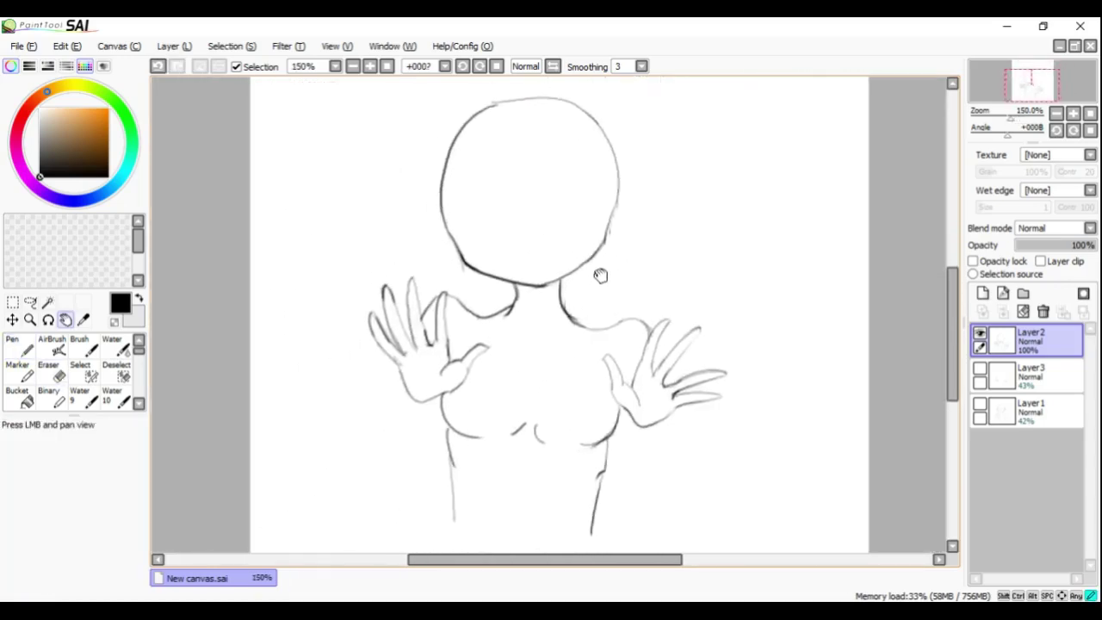
Add a new layer and rename the three sketch layers rough-skrcth-1, rough-skrcth-2 and clean-rough-skecth
click(983, 293)
double_click(1038, 446)
text(rough-skrtch-1)
key(Return)
click(603, 287)
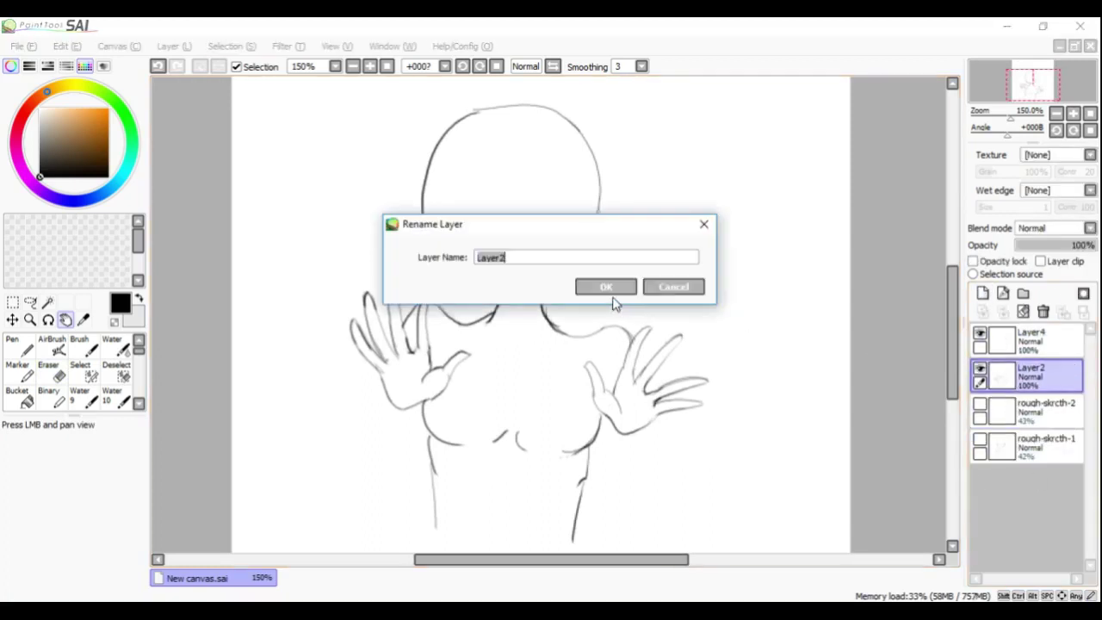
click(605, 287)
Rename the new top layer cloth and lower the clean sketch layer's opacity to 48%
double_click(1031, 332)
text(cloth)
key(Return)
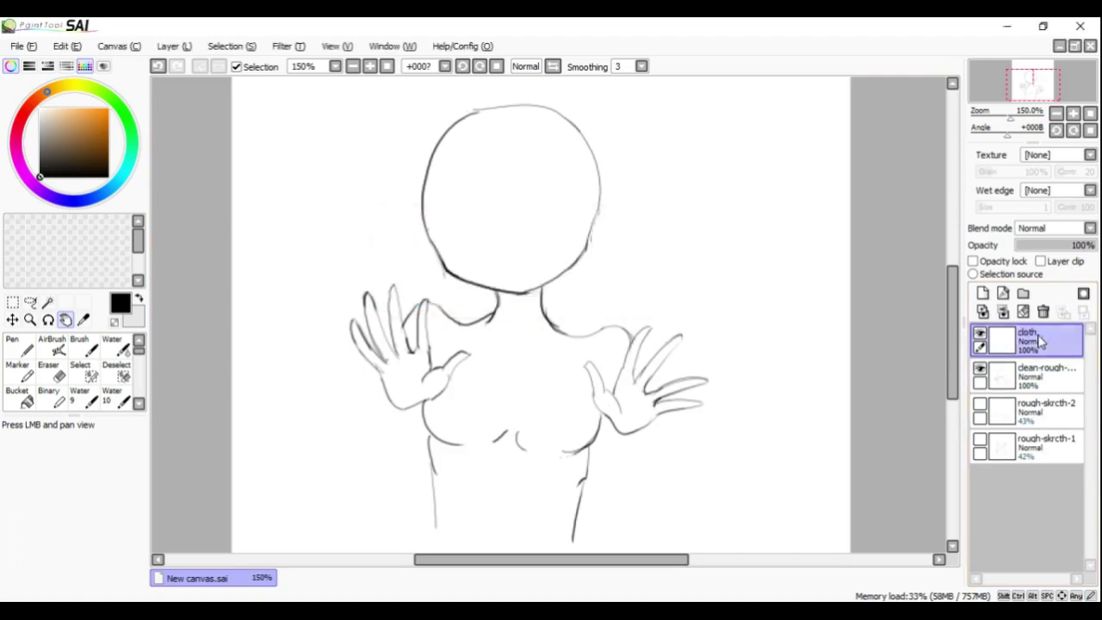
drag(1090, 246, 1059, 248)
key(n)
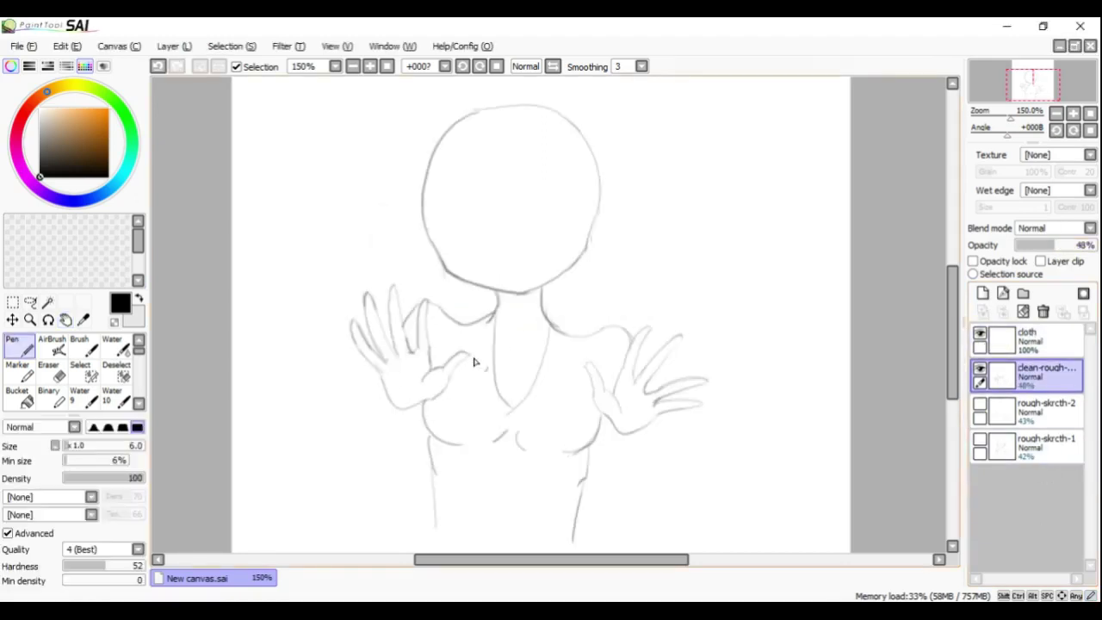
Rename the cloth layer as cloth-rough-skecth
double_click(1032, 336)
text(cloth-rough-skecth)
key(Return)
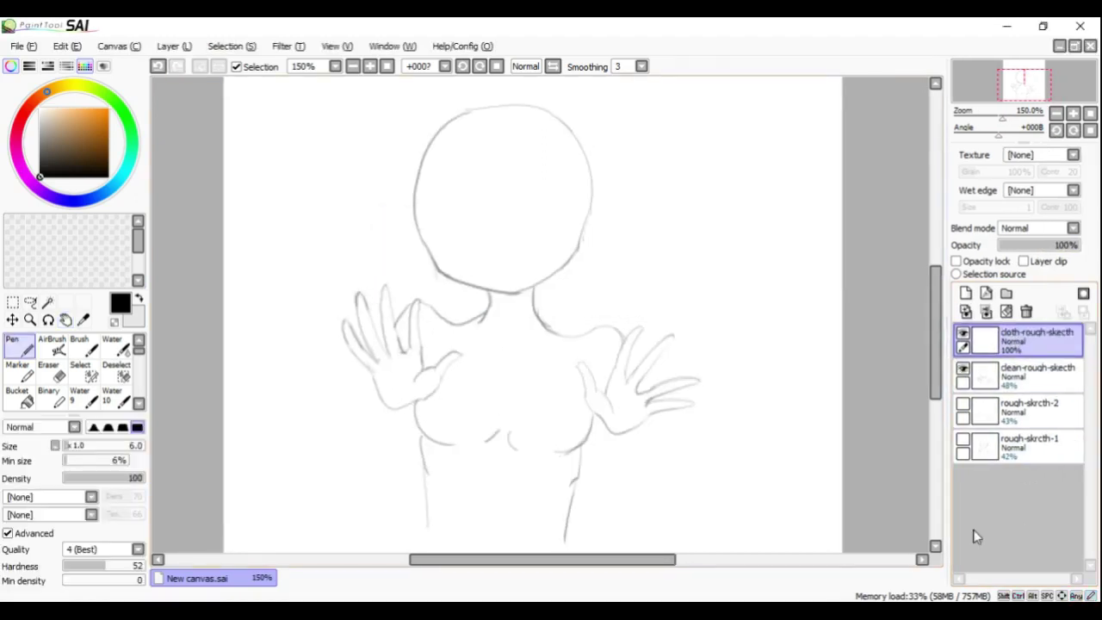
click(910, 587)
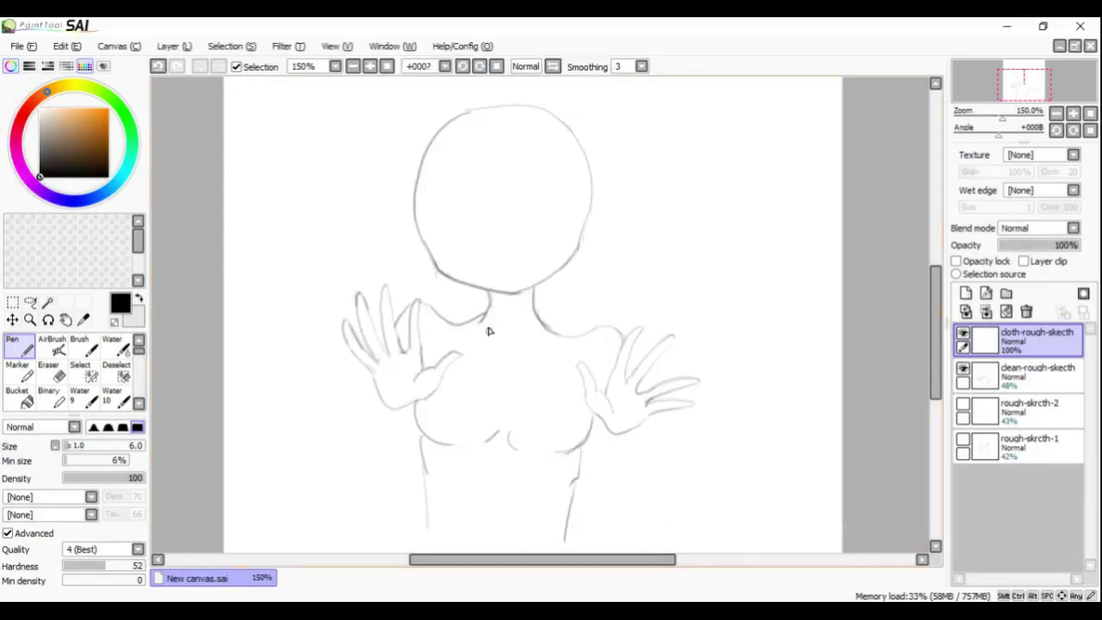
Sketch the garment's deep V neckline, armhole seams and bust seam on the cloth-rough-skecth layer
drag(487, 331, 495, 403)
key(ctrl+z)
mouse_move(484, 310)
mouse_down()
mouse_move(483, 394)
mouse_move(499, 446)
mouse_up()
drag(541, 335, 501, 446)
drag(423, 311, 417, 412)
mouse_move(417, 415)
mouse_down()
mouse_move(491, 466)
mouse_move(501, 450)
mouse_move(582, 423)
mouse_up()
mouse_move(592, 330)
mouse_down()
mouse_move(579, 392)
mouse_move(594, 384)
mouse_up()
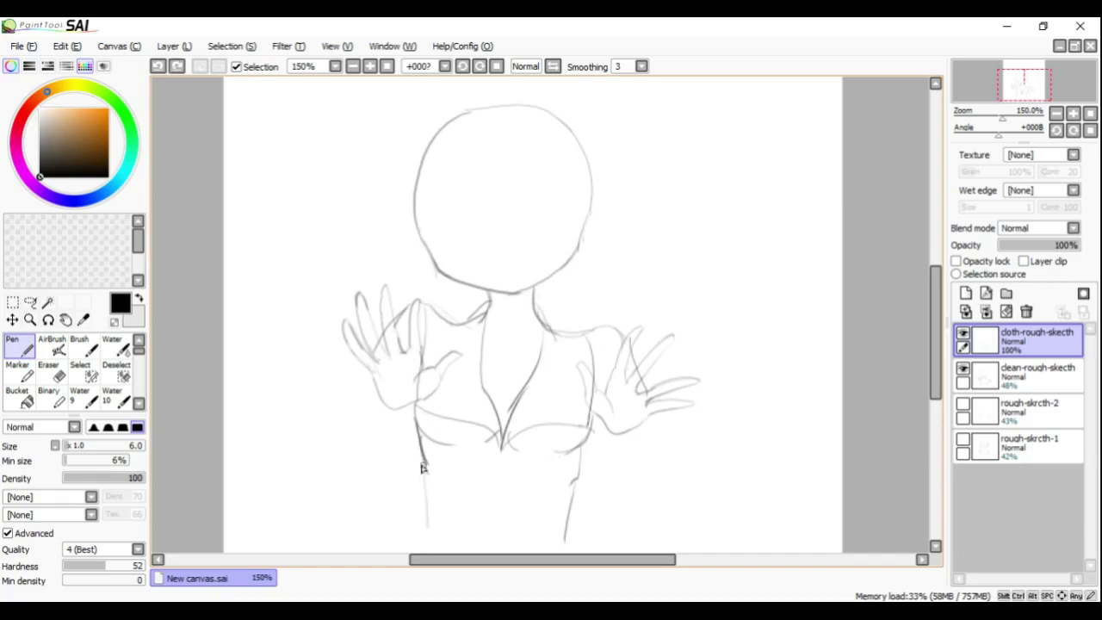
Undo the last garment strokes and sketch a bow with ribbon tails at the tip of the neckline
key(ctrl+z)
key(ctrl+z)
drag(500, 437, 502, 457)
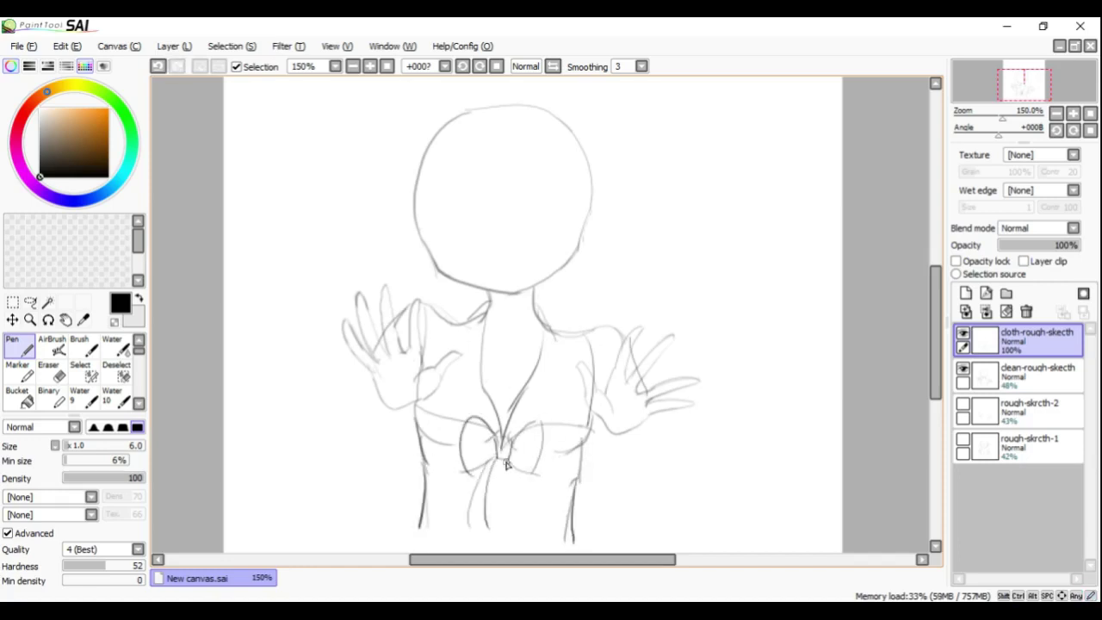
Add a new layer and rename it hair-rough-skecth
click(965, 292)
double_click(1016, 338)
text(hair-rough-skecth)
key(Return)
Redraw the finger outlines of the left hand more firmly on the clean-rough-skecth layer
drag(507, 297, 551, 348)
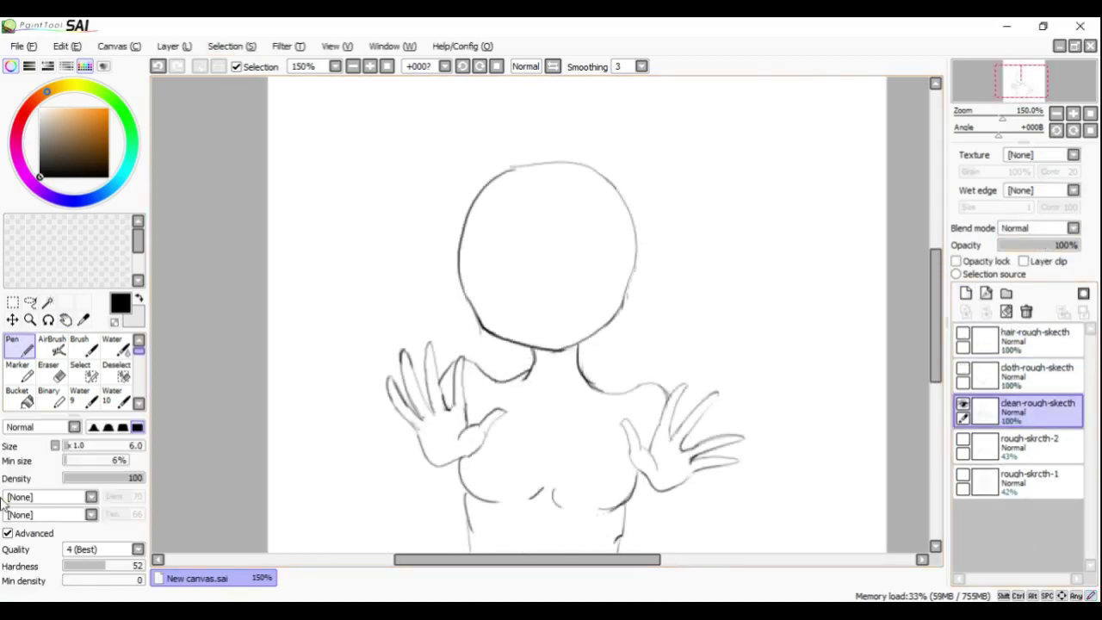
scroll(543, 310, up, 5)
mouse_move(517, 344)
mouse_down()
mouse_move(485, 274)
mouse_move(461, 412)
mouse_up()
key(ctrl+z)
key(ctrl+z)
key(ctrl+z)
mouse_move(484, 274)
mouse_down()
mouse_move(450, 364)
mouse_move(483, 276)
mouse_move(493, 404)
mouse_up()
key(ctrl+z)
mouse_move(620, 326)
mouse_down()
mouse_move(572, 361)
mouse_move(580, 411)
mouse_up()
drag(580, 359, 529, 456)
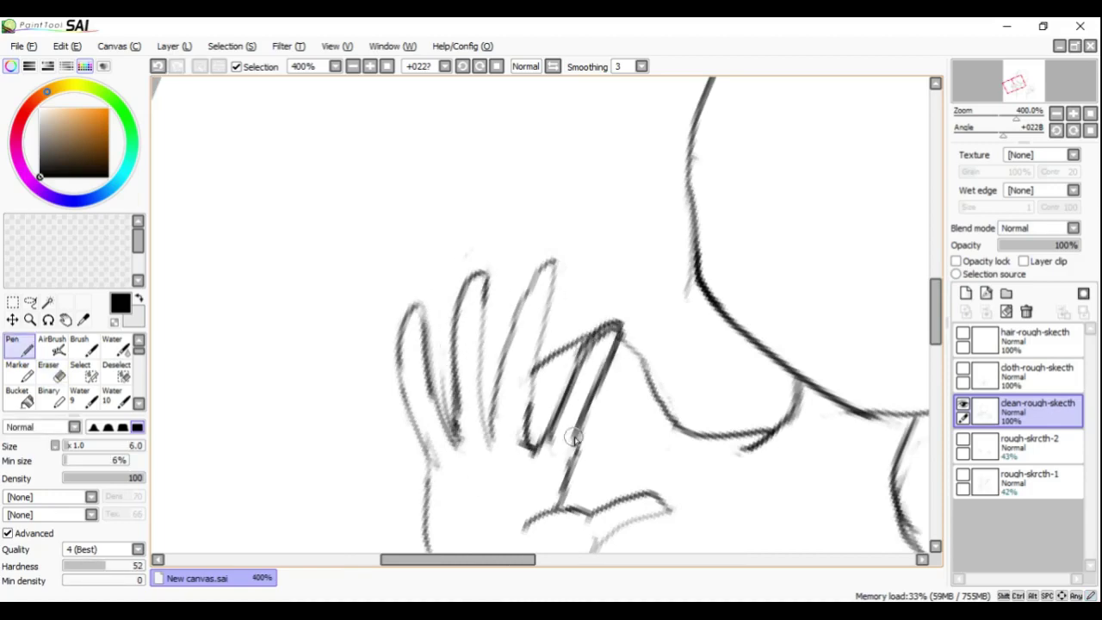
Lower the clean-rough-skecth layer's opacity to 49% and show the cloth-rough-skecth and hair-rough-skecth layers
key(Home)
key(ctrl+Home)
scroll(576, 435, up, 1)
drag(1066, 244, 1038, 245)
click(963, 368)
click(1037, 376)
click(963, 332)
click(1038, 340)
drag(422, 388, 455, 370)
Add a layer directly above rough-skrcth-2 and rename it rough-skecth-face
click(1027, 446)
click(965, 293)
double_click(1028, 441)
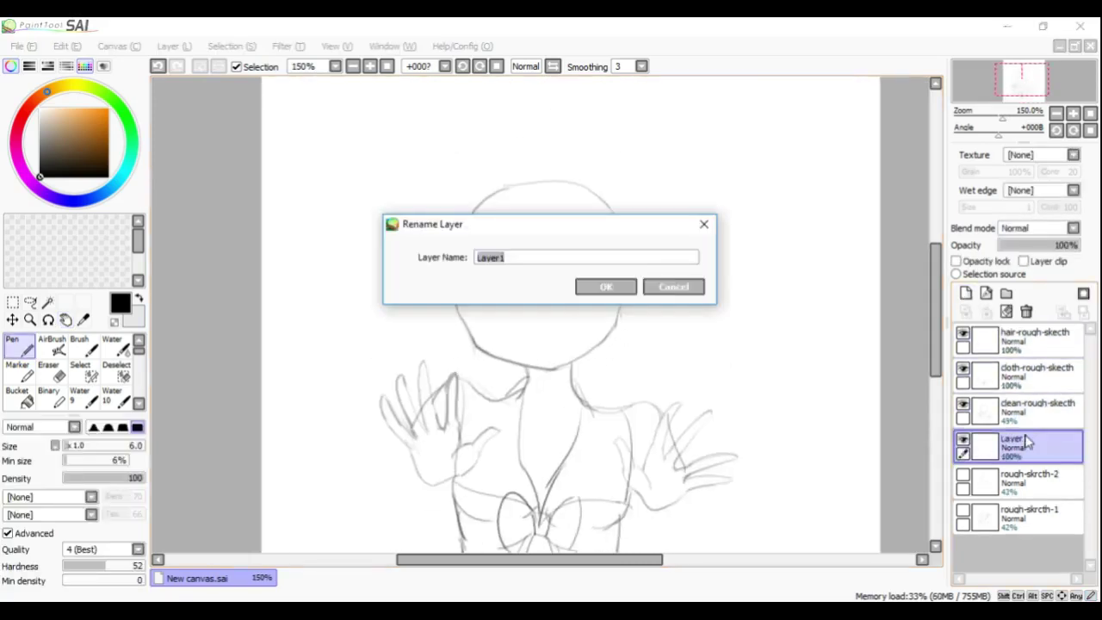
text(rough-skecth-face)
key(Return)
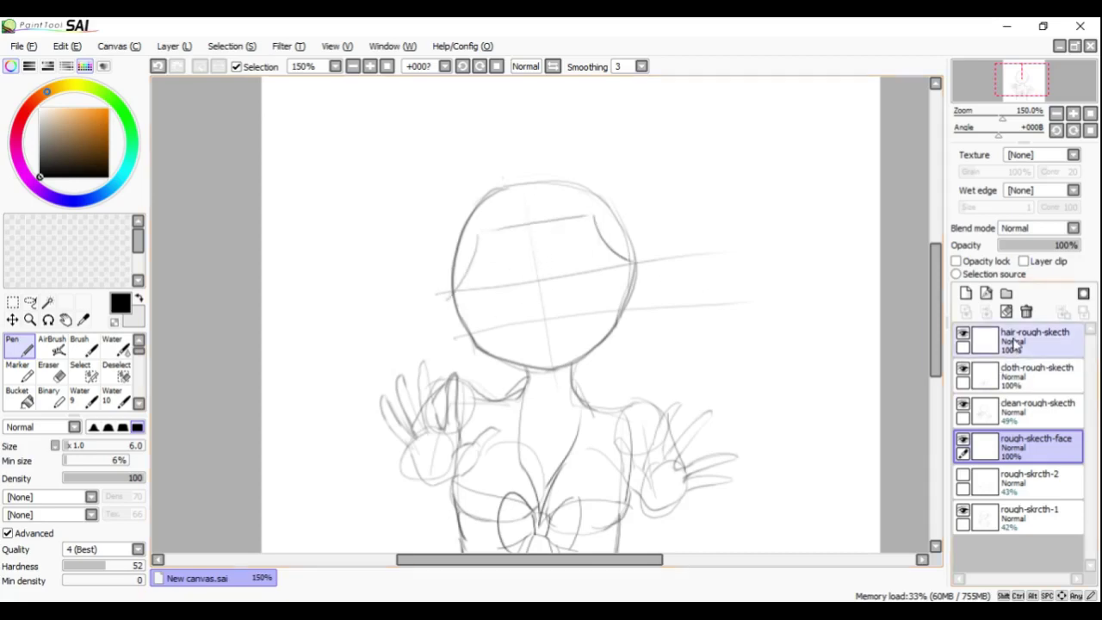
Set the rough-skecth-face layer's opacity to 43% and sketch the bangs and right-side hair on the hair-rough-skecth layer
click(1034, 244)
click(1033, 336)
drag(515, 170, 530, 274)
drag(521, 170, 561, 242)
mouse_move(534, 182)
mouse_down()
mouse_move(620, 229)
mouse_move(618, 357)
mouse_up()
drag(570, 177, 625, 207)
drag(642, 198, 618, 369)
key(ctrl+z)
Sketch the centre bangs, the left-side hair and the long strands over both shoulders on the hair-rough-skecth layer
drag(515, 169, 531, 267)
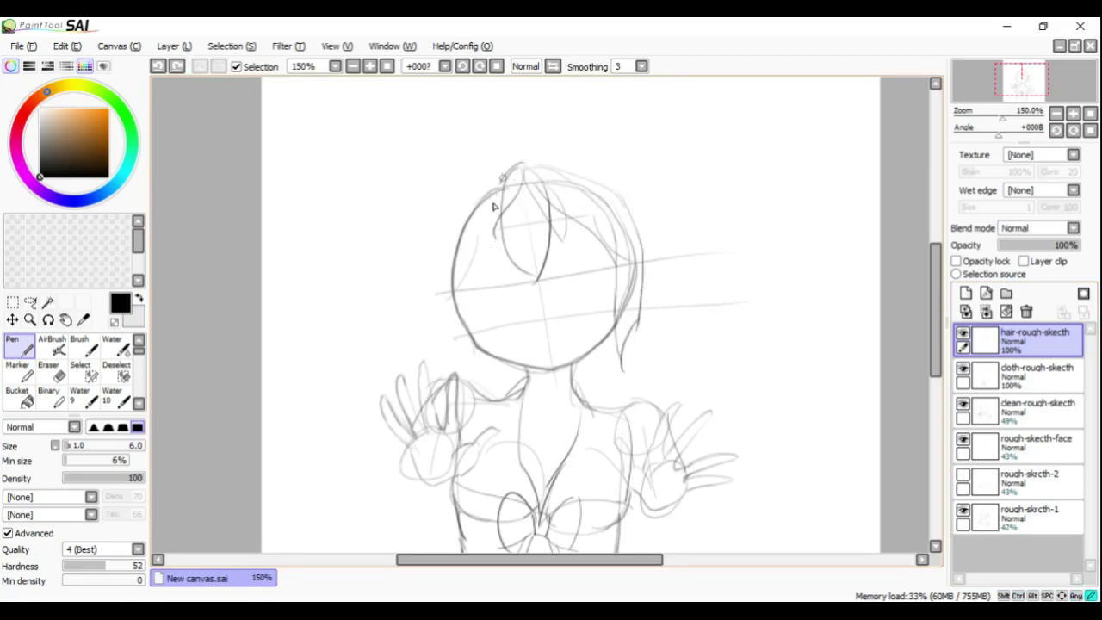
mouse_move(519, 168)
mouse_down()
mouse_move(454, 301)
mouse_move(470, 362)
mouse_up()
key(ctrl+z)
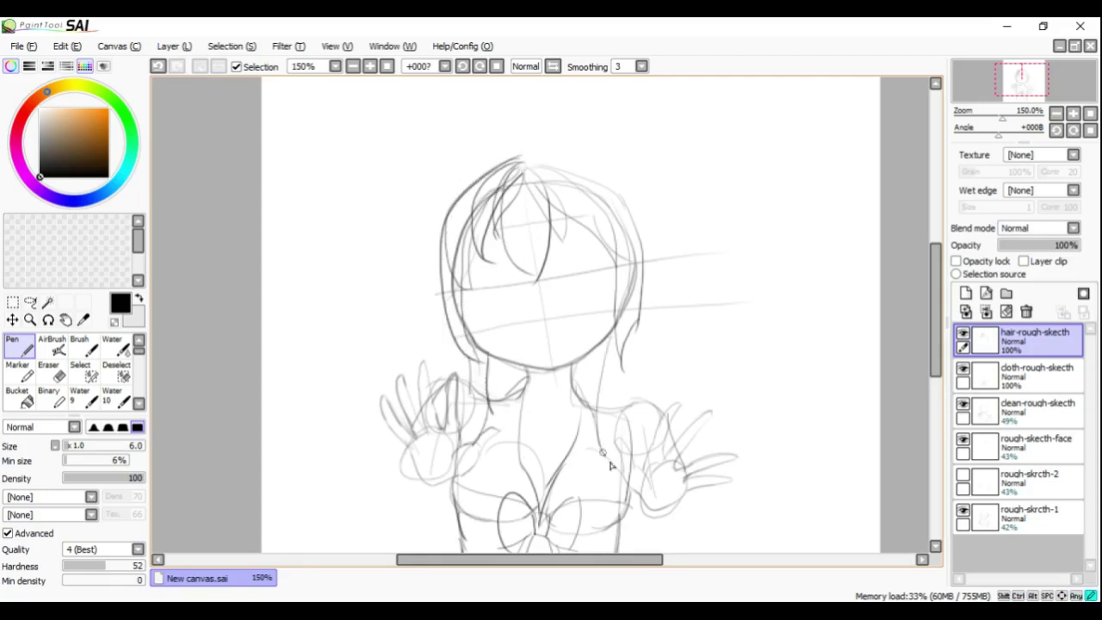
drag(540, 398, 581, 231)
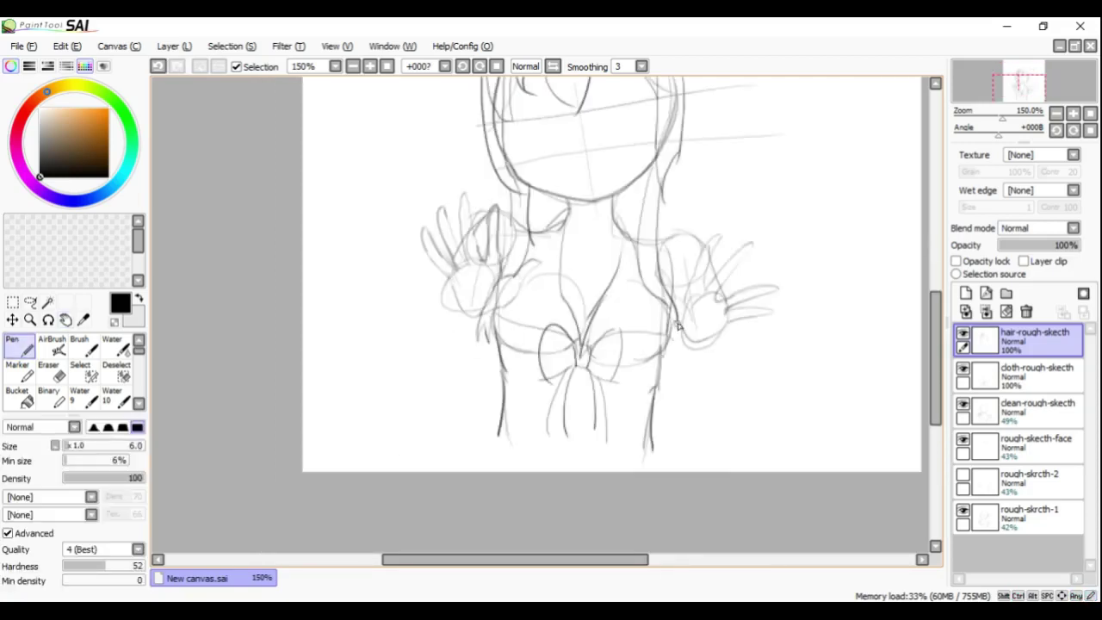
drag(621, 165, 607, 285)
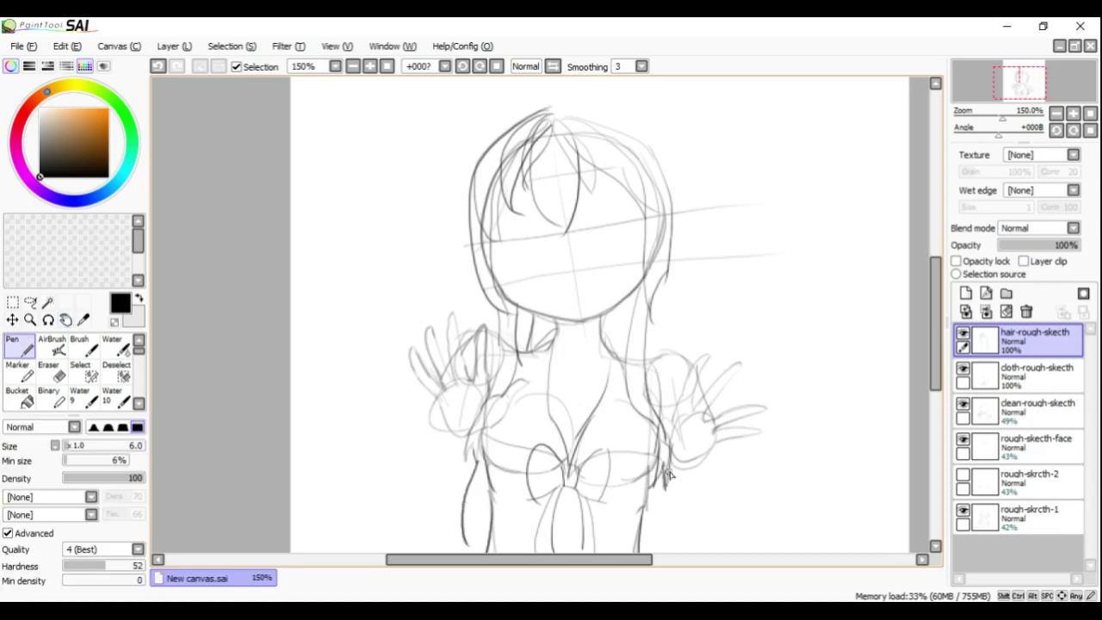
Lower the hair-rough-skecth layer's opacity to 47% and hide all the other layers
drag(1072, 245, 1035, 245)
click(963, 440)
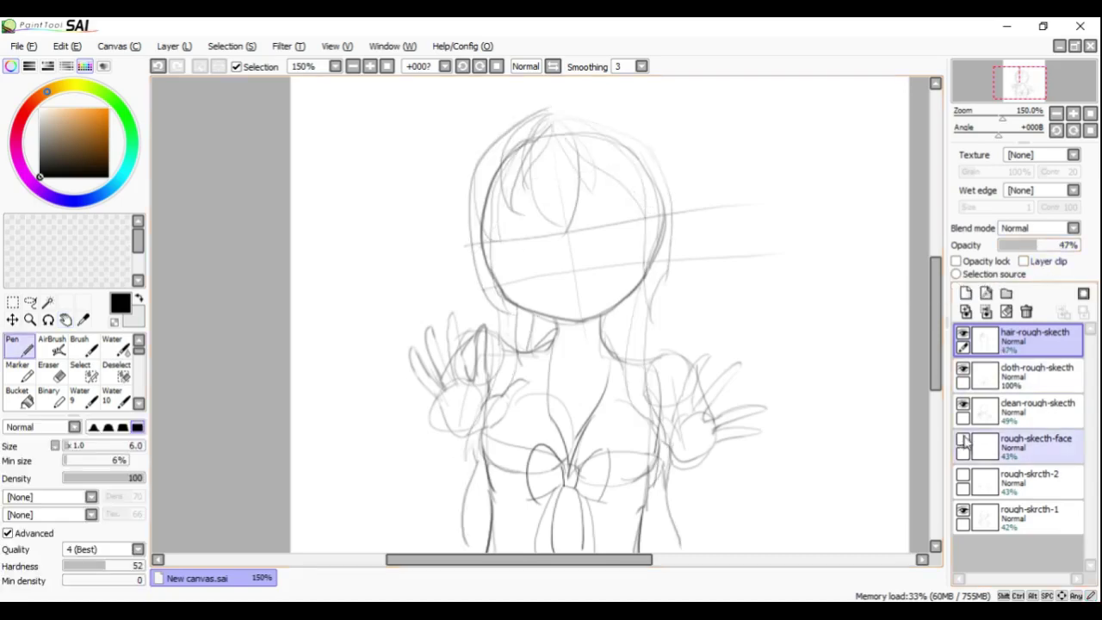
click(963, 510)
click(963, 405)
click(963, 368)
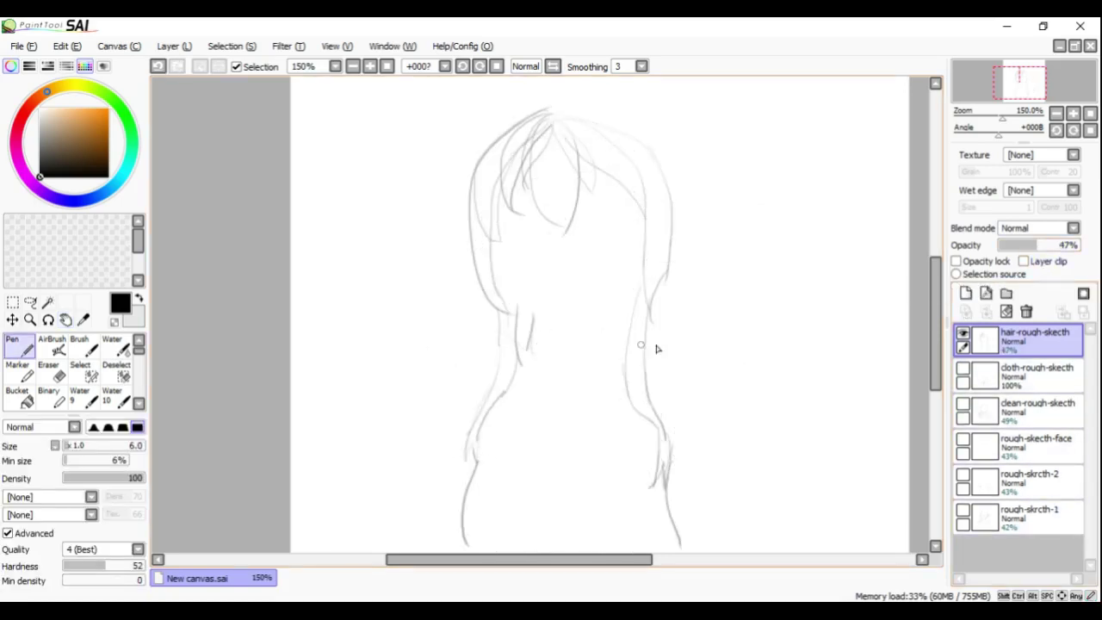
Add a top layer named clean-hair-skecth and rename the clean-rough-skecth layer to clean-skecth
click(966, 292)
double_click(1016, 336)
key(Escape)
double_click(1025, 441)
text(clean-skecth)
key(Return)
double_click(1032, 338)
text(clean-hair-skecth)
key(Return)
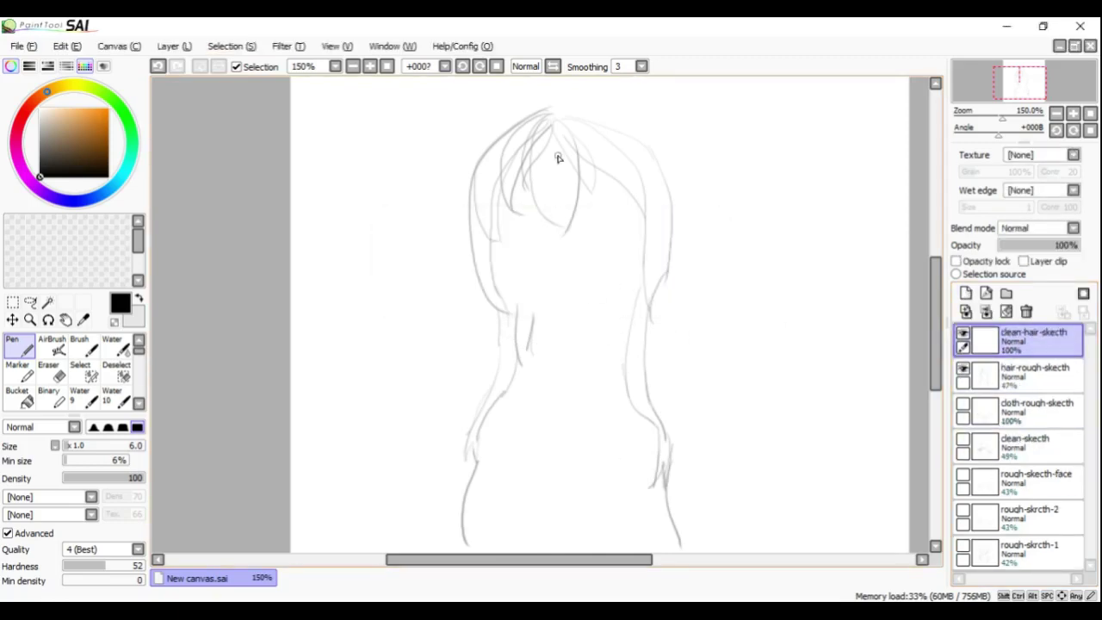
Show the clean-skecth layer and draw clean outlines for the pointed centre bangs on clean-hair-skecth
click(963, 439)
drag(936, 340, 937, 329)
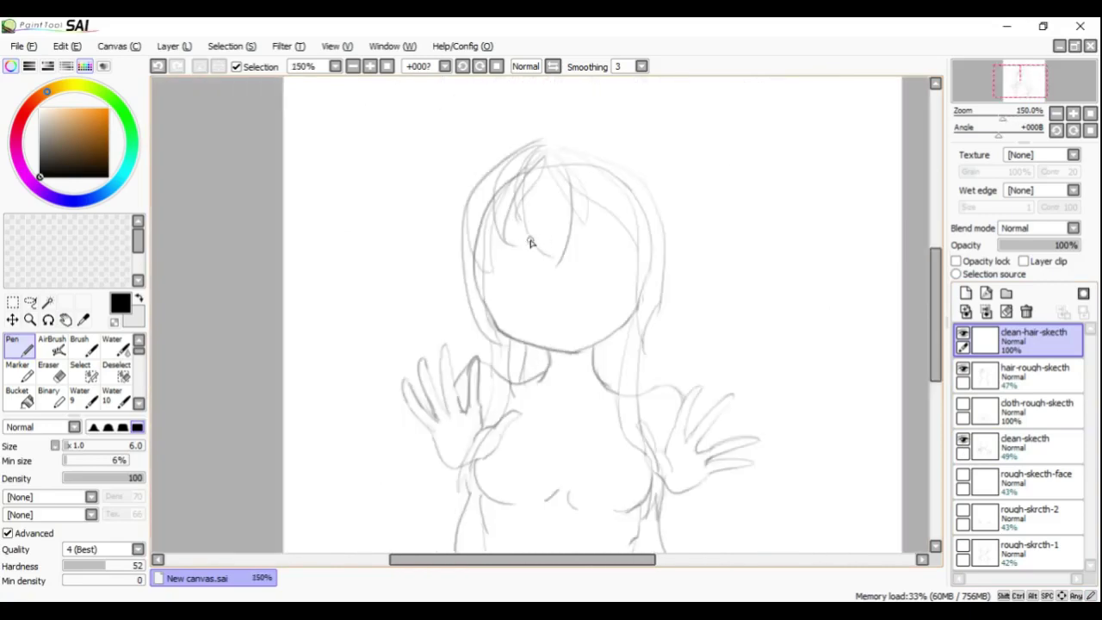
scroll(530, 243, up, 1)
mouse_move(534, 227)
mouse_down()
mouse_move(533, 290)
mouse_move(568, 343)
mouse_up()
key(ctrl+z)
drag(559, 265, 569, 323)
drag(594, 226, 570, 323)
Draw the clean right-side bang and the long pointed lock framing the right of the face
key(Delete)
key(Delete)
key(Delete)
drag(601, 245, 648, 406)
drag(647, 406, 594, 284)
mouse_move(617, 217)
mouse_down()
mouse_move(689, 293)
mouse_move(663, 458)
mouse_up()
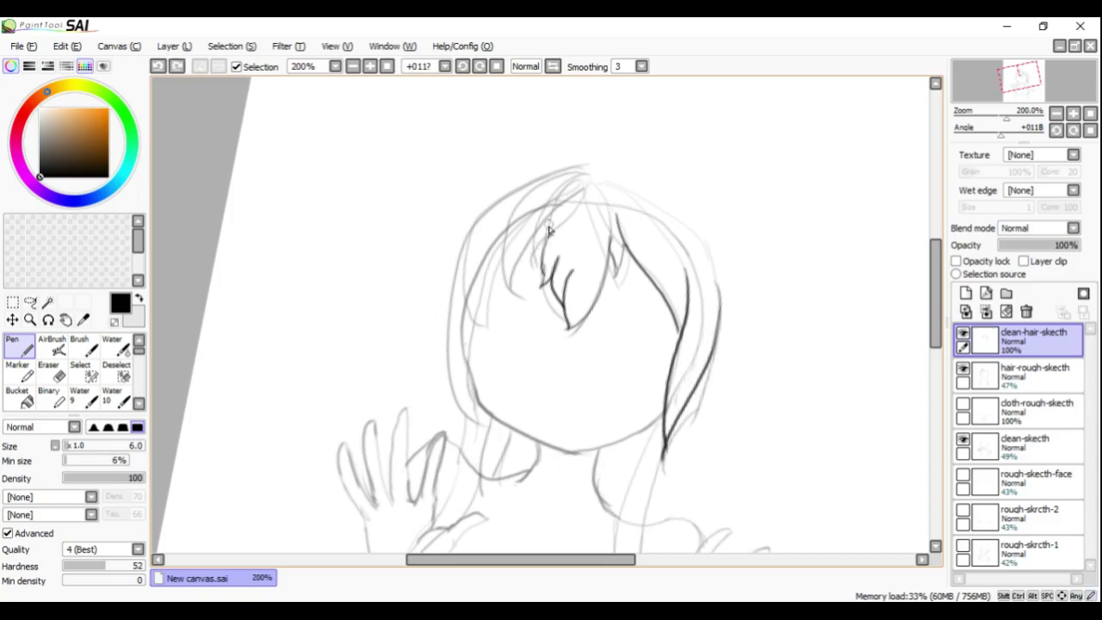
Draw the clean left bangs and the side lock curving down the left of the face
drag(546, 228, 506, 300)
drag(471, 231, 475, 422)
key(ctrl+z)
drag(472, 255, 456, 415)
key(End)
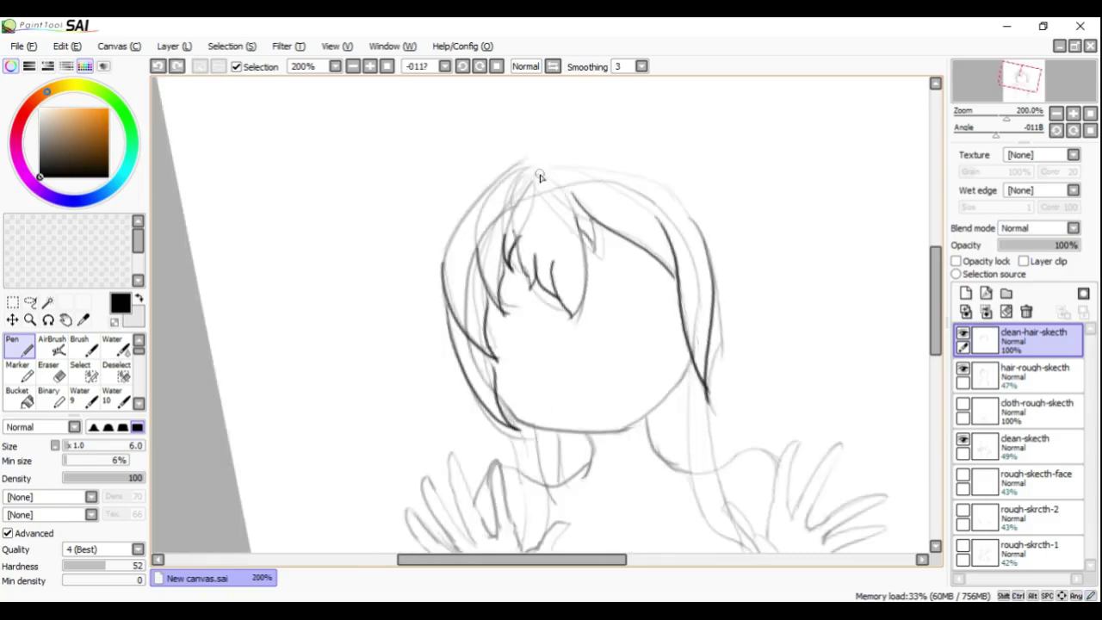
Redraw the upper-left hair contour from the crown down to the side lock, and erase its overlapping outer line
drag(522, 183, 449, 236)
drag(489, 201, 448, 251)
key(ctrl+z)
key(ctrl+z)
drag(522, 186, 444, 336)
key(ctrl+z)
drag(488, 210, 450, 333)
drag(488, 217, 452, 345)
key(Home)
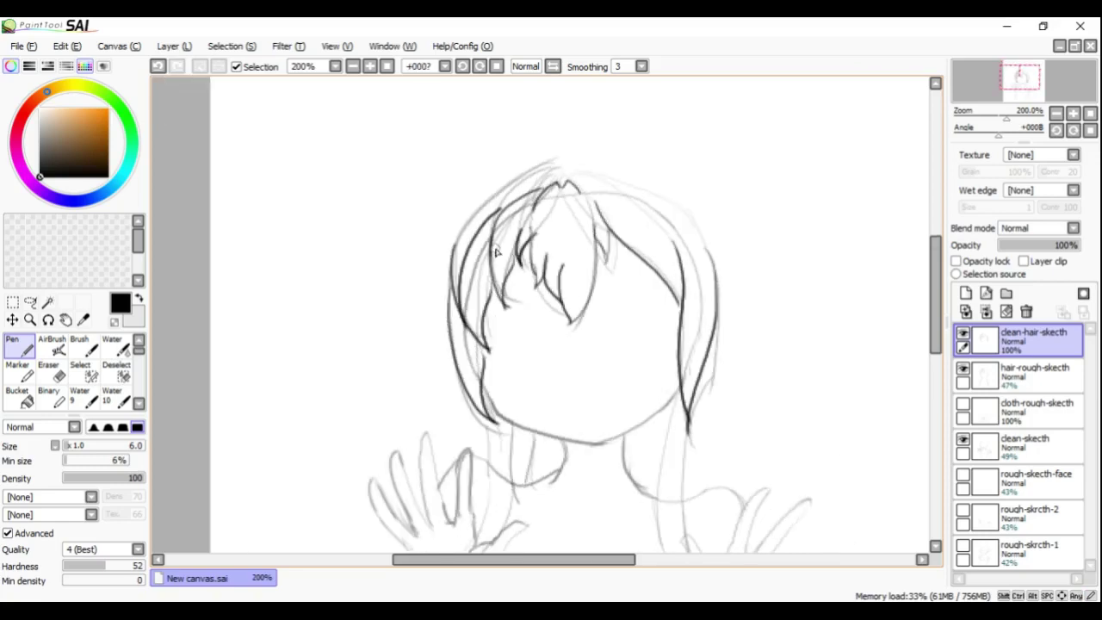
key(e)
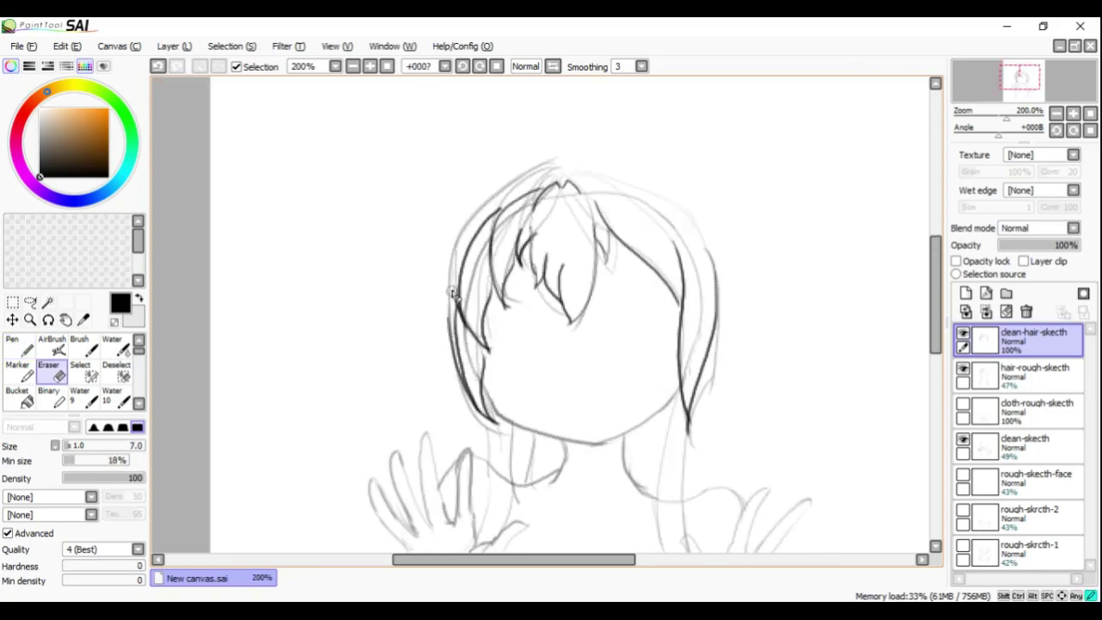
Draw the hair's upper-right contour from the parting at the crown toward the right-side lock
key(n)
key(End)
key(End)
key(End)
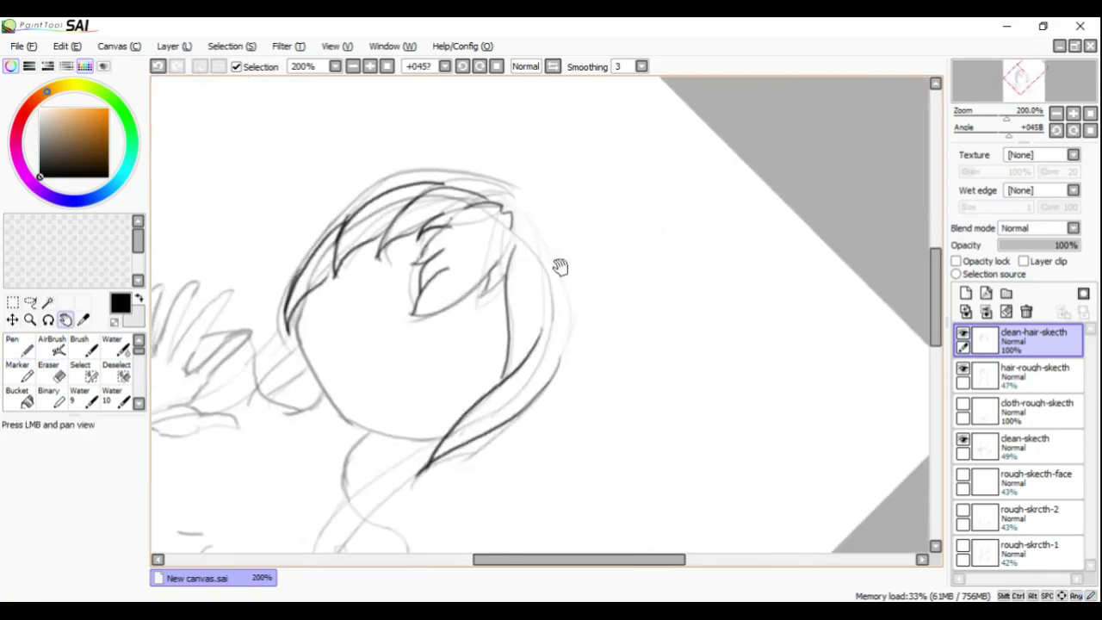
drag(512, 202, 549, 290)
mouse_move(514, 220)
mouse_down()
mouse_move(558, 370)
mouse_move(543, 302)
mouse_up()
key(Delete)
key(Delete)
key(Delete)
key(Delete)
key(Delete)
key(Delete)
key(Delete)
key(Delete)
key(Delete)
Clean up the upper-right hair contour with the Eraser and connect the gaps in the outline around the crown
key(ctrl+plus)
key(e)
drag(522, 351, 556, 249)
key(n)
key(ctrl+minus)
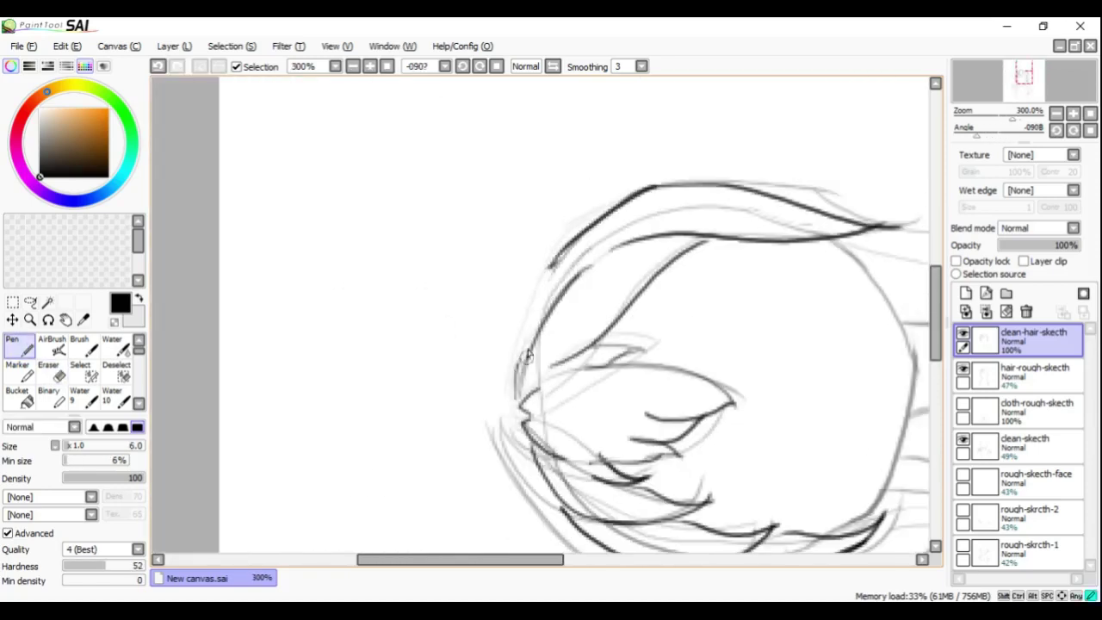
drag(540, 300, 573, 237)
key(Home)
key(ctrl+plus)
key(ctrl+plus)
drag(534, 293, 457, 325)
key(ctrl+minus)
key(ctrl+minus)
key(ctrl+minus)
key(Home)
Draw the two long strands falling from the left of the jaw toward the raised hand
drag(450, 232, 365, 479)
key(ctrl+plus)
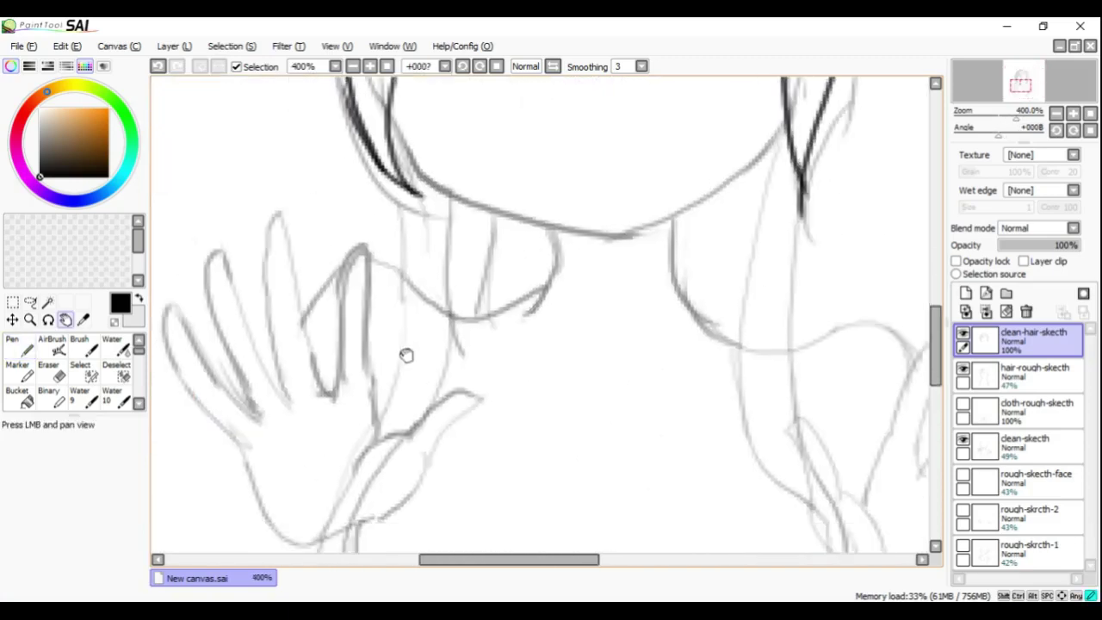
drag(464, 225, 463, 370)
drag(729, 251, 521, 272)
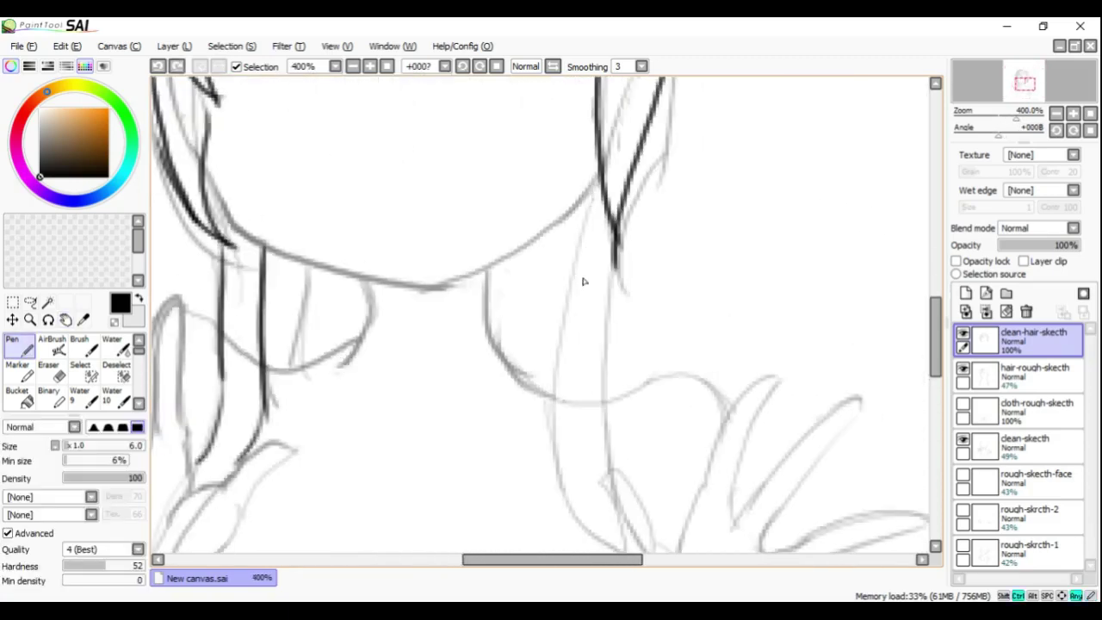
Draw the long strands falling from the right of the jaw over the right shoulder
drag(594, 193, 555, 404)
drag(604, 340, 608, 241)
mouse_move(558, 300)
mouse_down()
mouse_move(595, 393)
mouse_move(359, 423)
mouse_up()
mouse_move(450, 329)
mouse_down()
mouse_move(411, 430)
mouse_move(870, 426)
mouse_up()
drag(721, 360, 676, 465)
drag(730, 366, 693, 486)
Draw the lower hair lengths and tips that hang beside the torso, undoing the misplaced strokes
scroll(692, 486, down, 3)
mouse_move(364, 448)
mouse_down()
mouse_move(437, 454)
mouse_move(420, 551)
mouse_up()
key(ctrl+z)
key(ctrl+z)
drag(638, 465, 622, 536)
drag(498, 294, 482, 336)
scroll(509, 257, up, 4)
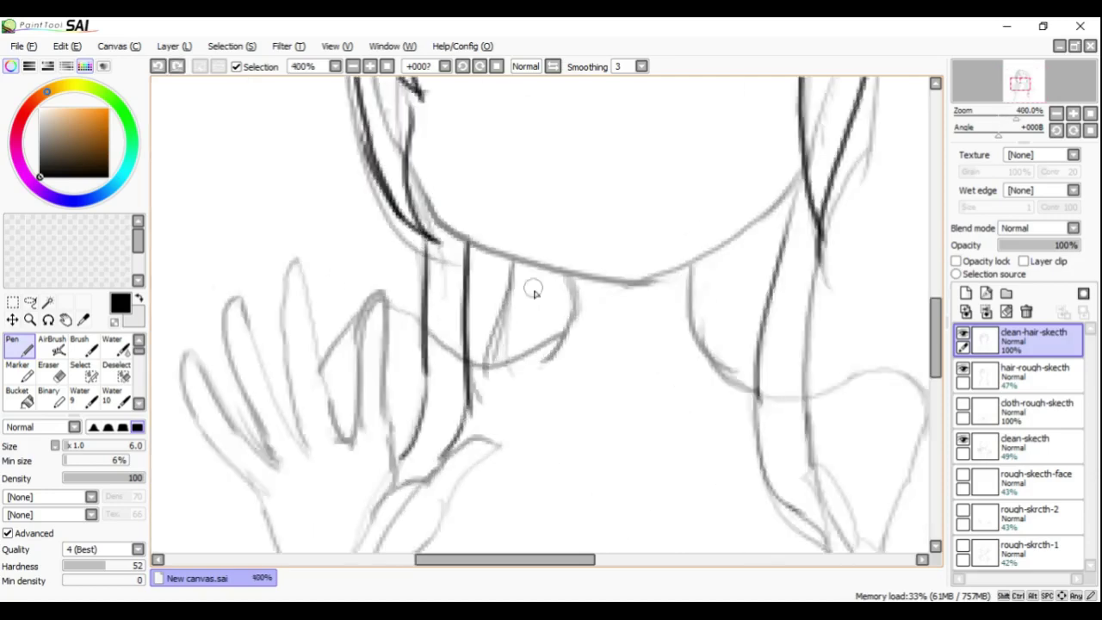
Draw the short inner hair strands behind both sides of the neck
drag(509, 256, 491, 386)
drag(638, 336, 414, 360)
drag(575, 269, 558, 423)
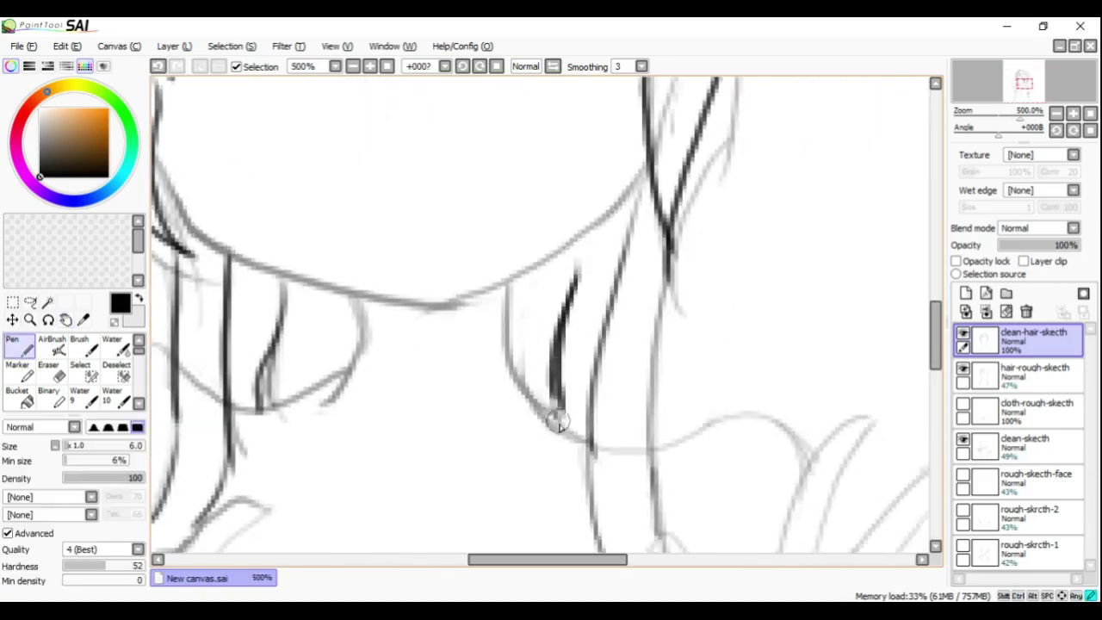
scroll(566, 429, down, 4)
scroll(552, 345, up, 1)
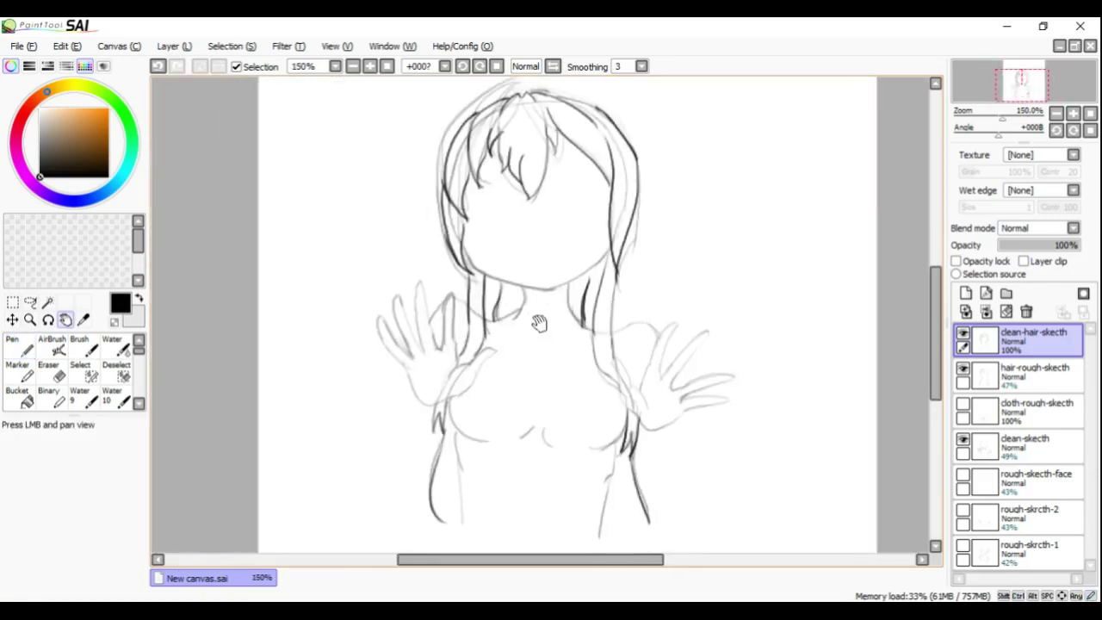
Show the cloth-rough-skecth layer, hide the hair layers, and add a layer named cloth-clean-skecth
click(963, 404)
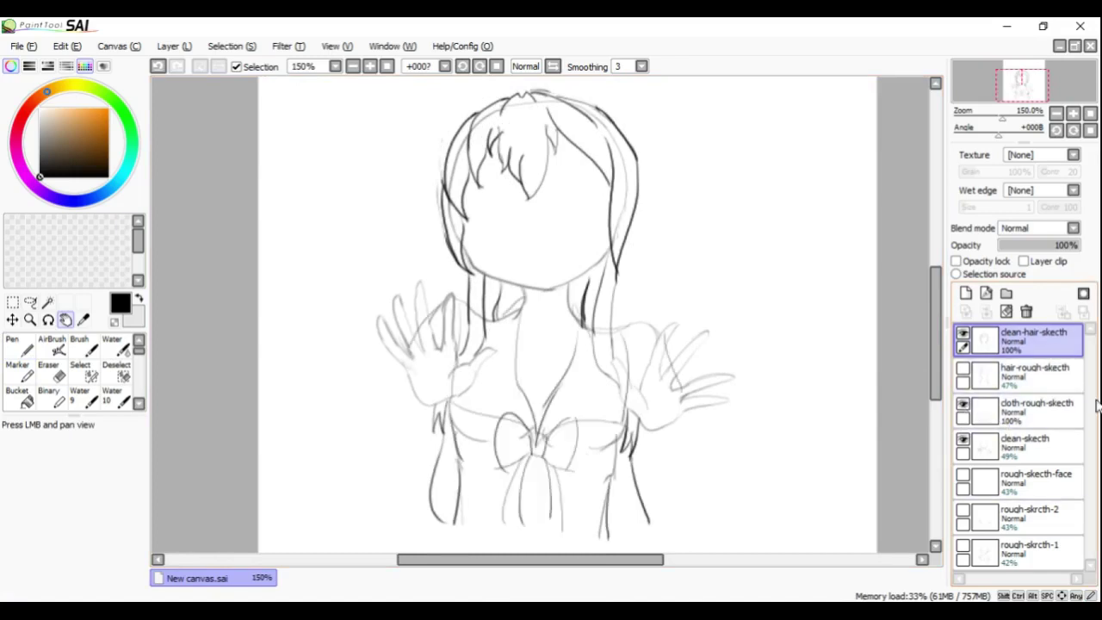
click(1049, 422)
double_click(1009, 370)
text(cloth-clean-skecth)
key(Return)
Draw clean lines for the top's V-shaped neckline, collar and bust edge on the cloth-clean-skecth layer
scroll(551, 345, up, 1)
click(12, 344)
mouse_move(492, 231)
mouse_down()
mouse_move(497, 345)
mouse_move(514, 413)
mouse_up()
drag(548, 334, 514, 417)
drag(573, 253, 544, 344)
scroll(545, 345, up, 1)
drag(480, 182, 425, 231)
mouse_move(600, 189)
mouse_down()
mouse_move(633, 269)
mouse_move(732, 264)
mouse_move(603, 263)
mouse_move(735, 323)
mouse_move(389, 287)
mouse_move(485, 336)
mouse_move(582, 230)
mouse_up()
key(ctrl+z)
drag(584, 172, 540, 275)
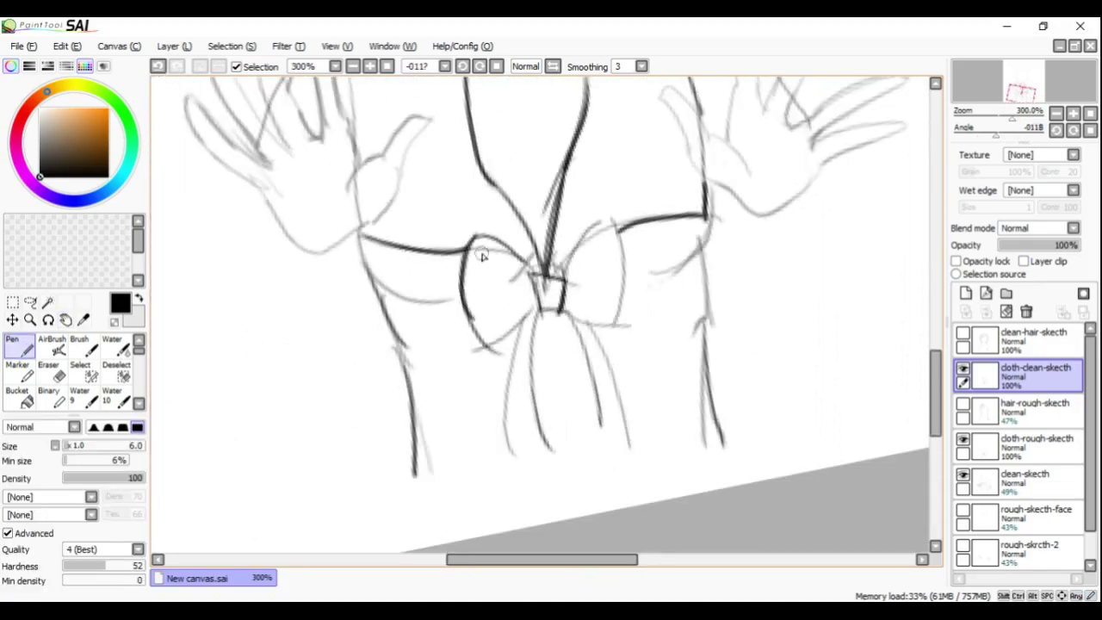
Lower the cloth-rough-skecth layer's opacity to 39% and outline the bow's loops on cloth-clean-skecth
click(1038, 443)
click(1033, 247)
click(1033, 372)
drag(474, 234, 511, 269)
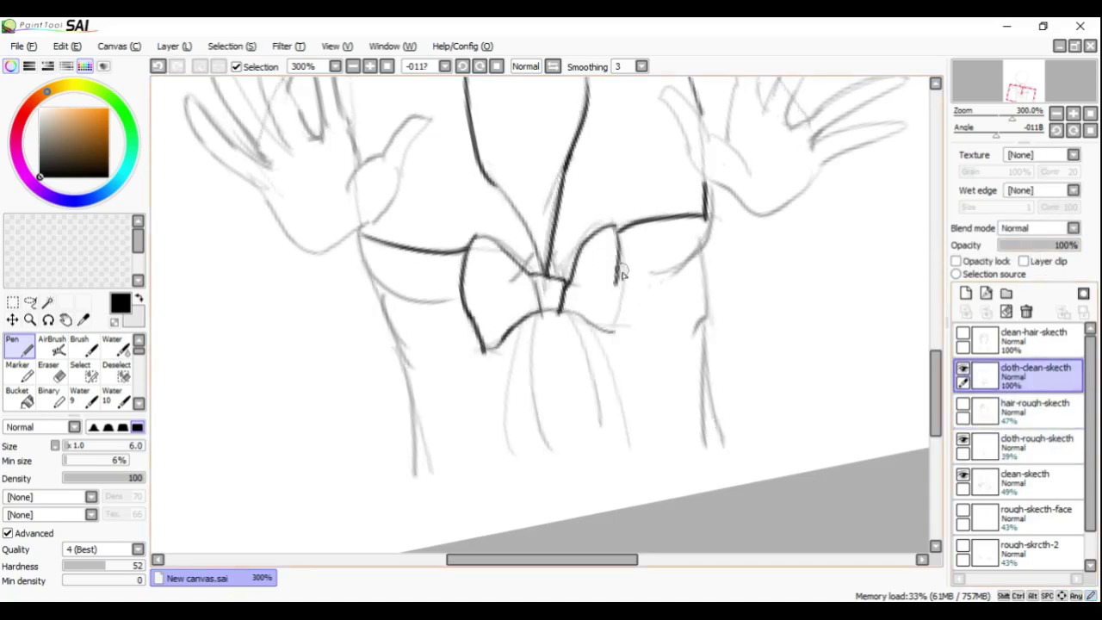
Draw the ribbon tails hanging below the bow and finish the outline of its knot
drag(527, 325, 521, 450)
drag(564, 318, 585, 448)
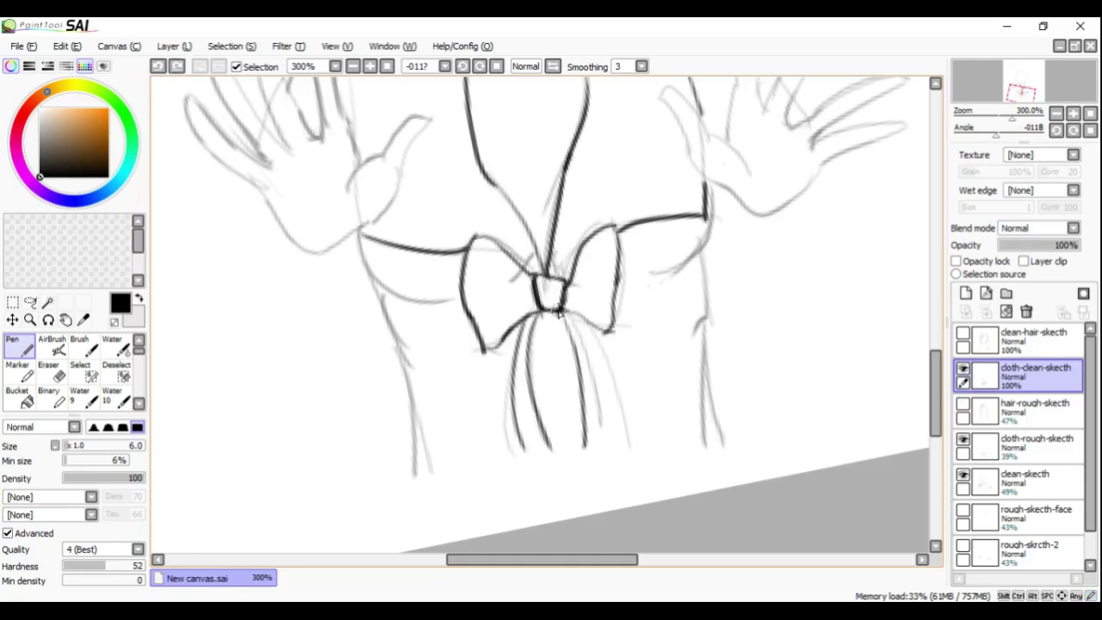
key(ctrl+z)
key(ctrl+z)
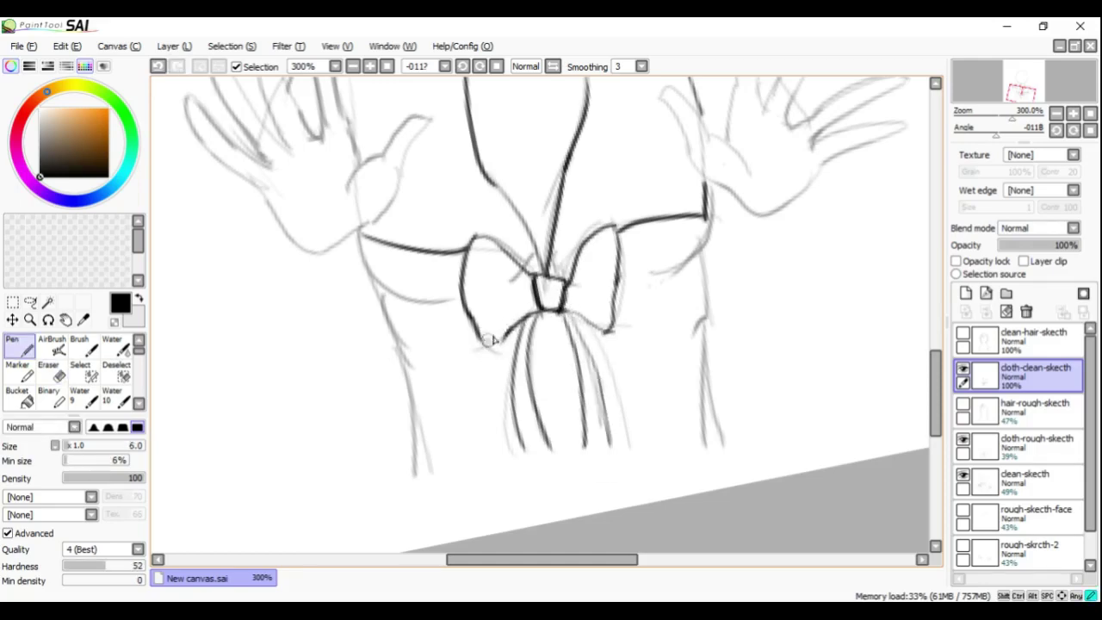
key(Home)
scroll(474, 337, down, 1)
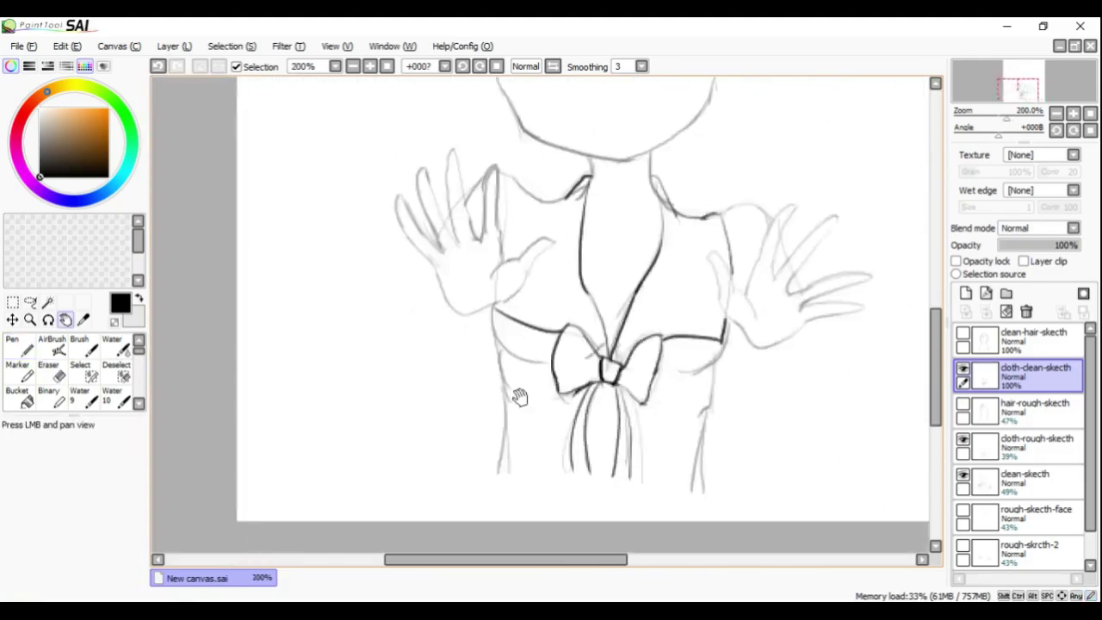
Draw the clean side seams of the top along both sides of the torso
scroll(474, 250, up, 1)
drag(822, 263, 637, 241)
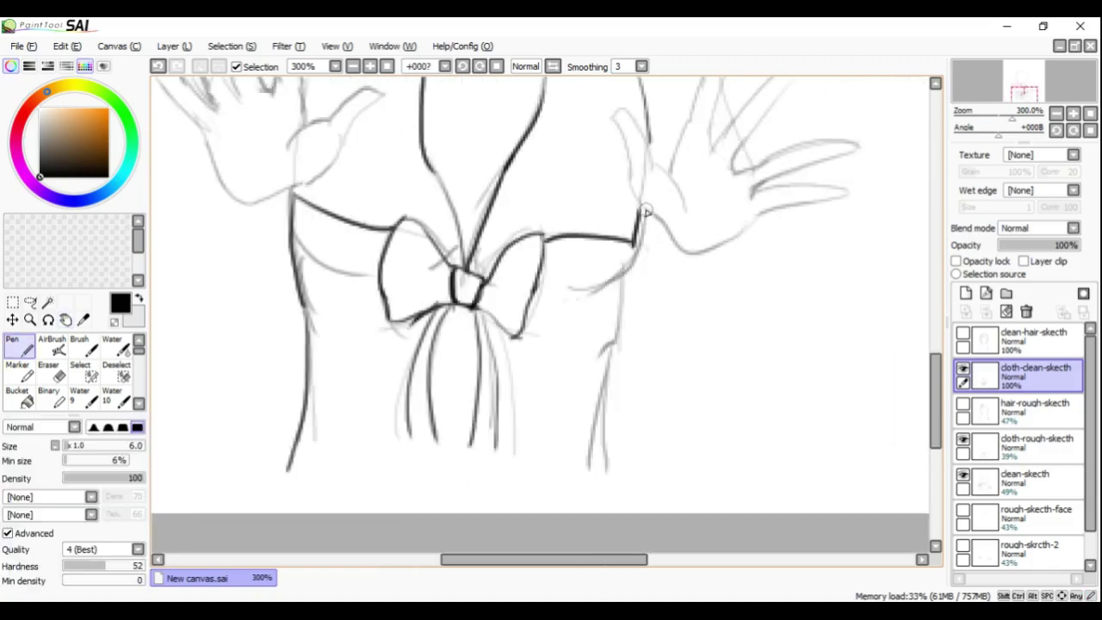
scroll(607, 365, down, 1)
drag(607, 365, 747, 515)
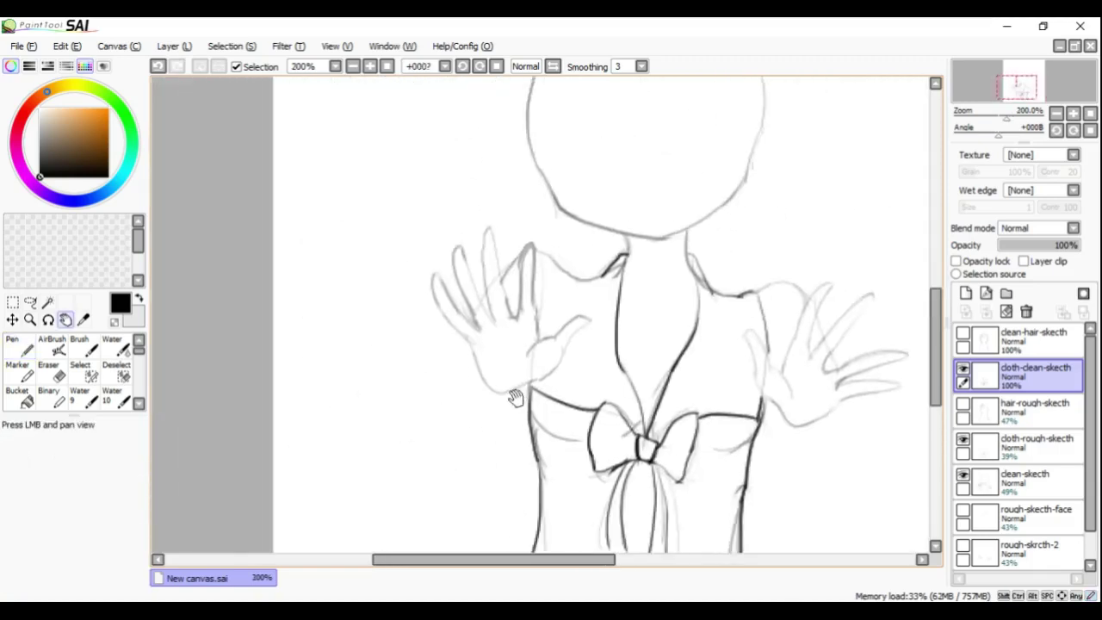
Draw the clean shoulder and sleeve outlines of the top behind both raised hands
scroll(453, 275, up, 2)
key(Delete)
mouse_move(662, 222)
mouse_down()
mouse_move(797, 251)
mouse_move(504, 312)
mouse_move(480, 339)
mouse_up()
key(ctrl+z)
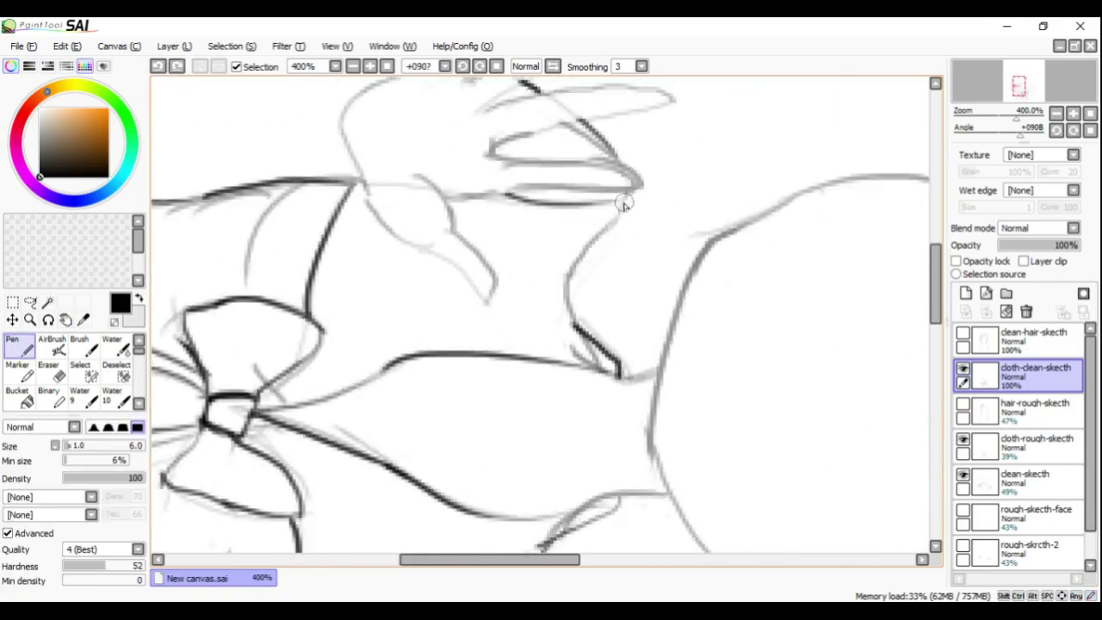
drag(623, 207, 560, 293)
key(Delete)
key(h)
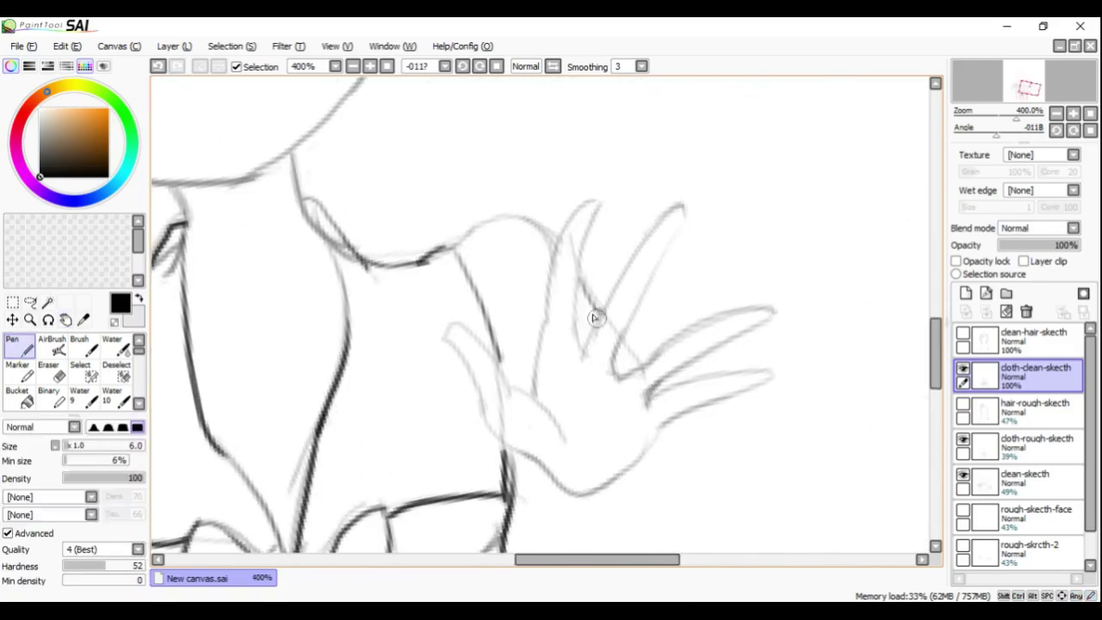
drag(619, 342, 637, 372)
drag(637, 372, 441, 348)
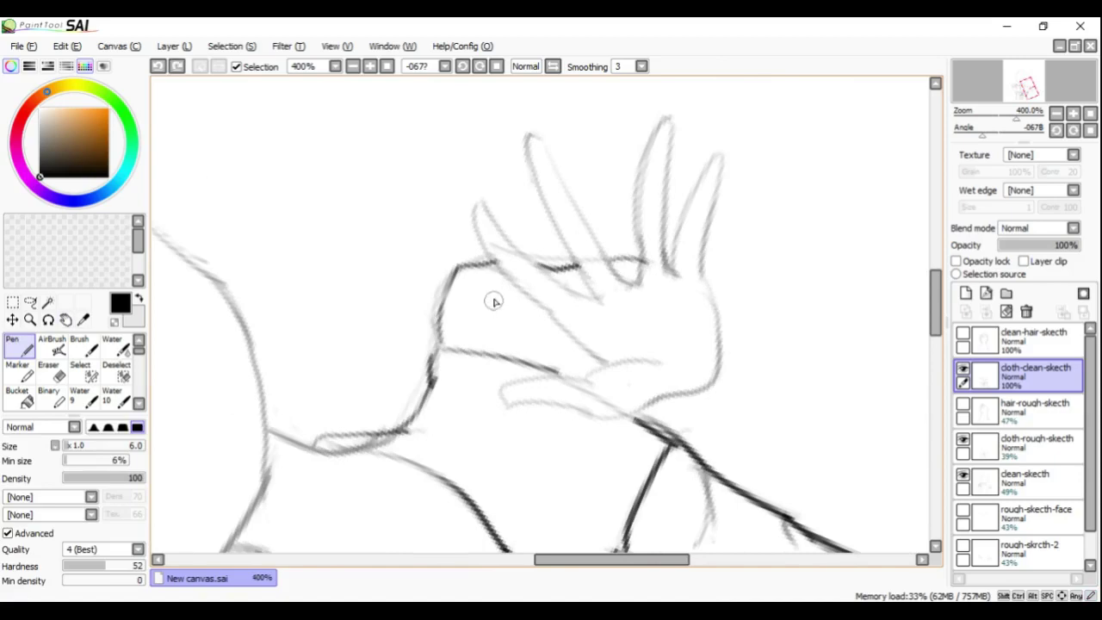
Hide cloth-rough-skecth, show clean-hair-skecth, and erase the clothing's shoulder line where the hair strands cover it
key(Home)
scroll(493, 301, down, 5)
click(964, 335)
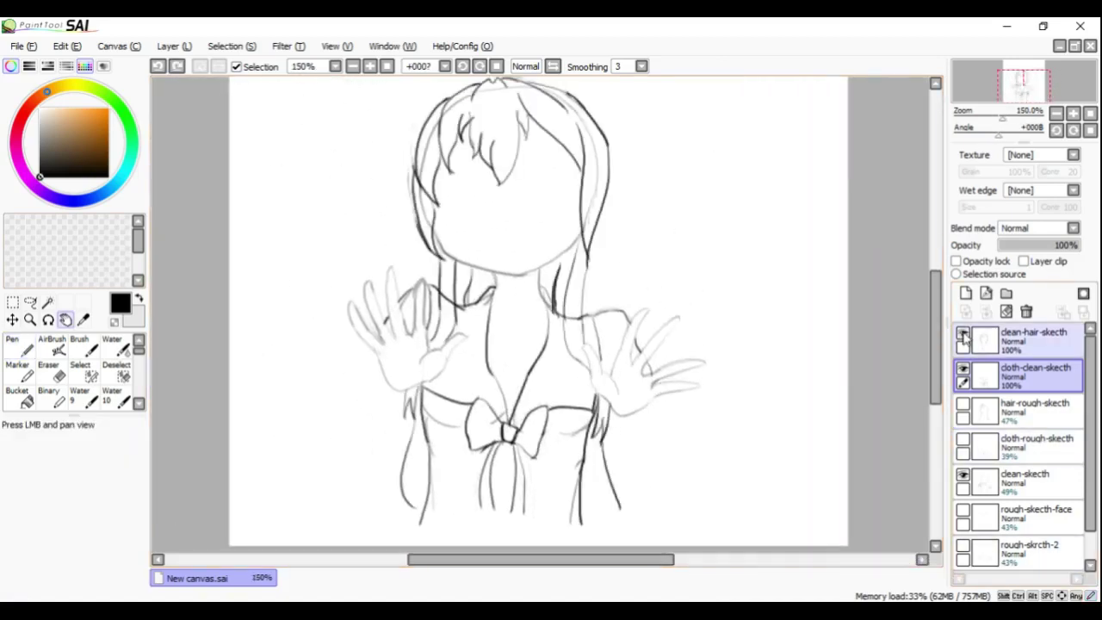
scroll(694, 308, up, 4)
key(e)
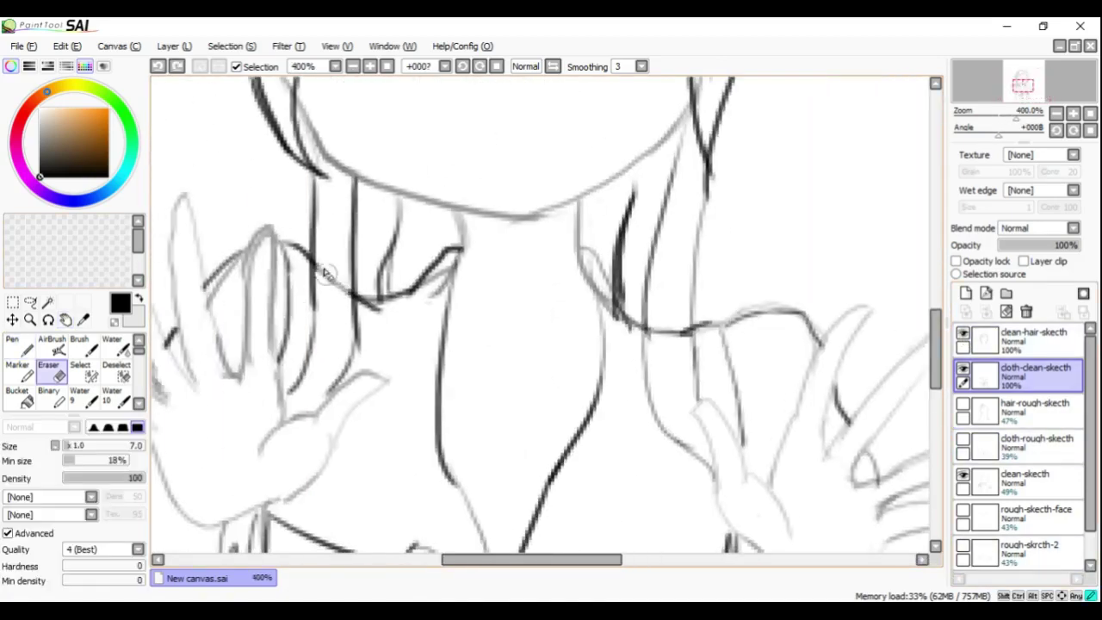
scroll(677, 305, down, 5)
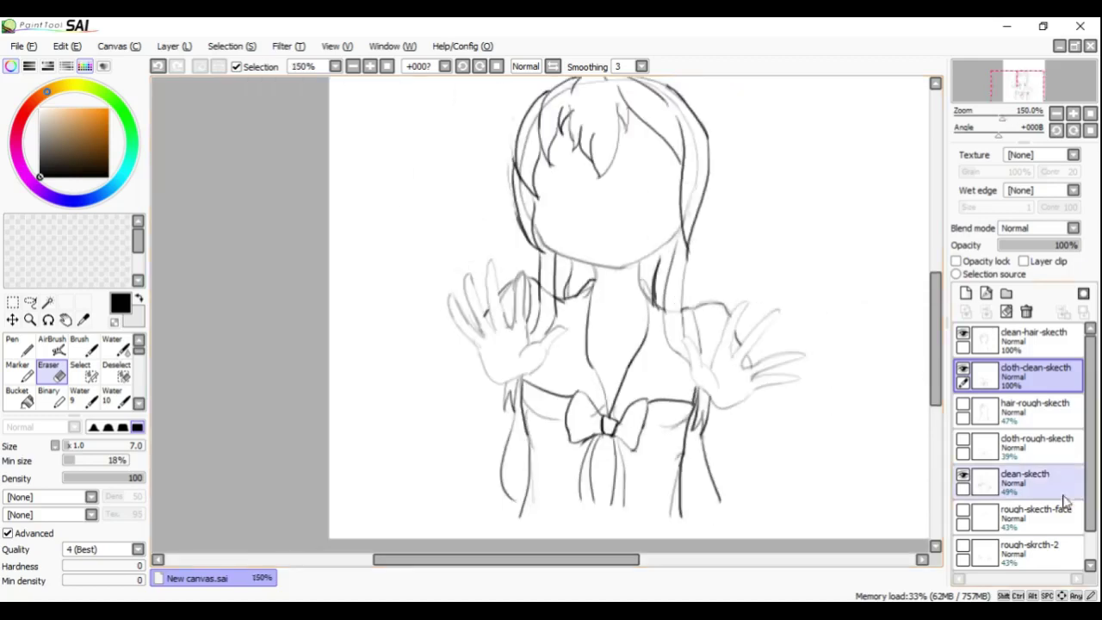
Add a layer named body-clean-skecth below cloth-clean-skecth, rename clean-hair-skecth to hair-clean-skecth, and make body-clean-skecth active for the Pen
click(966, 294)
double_click(1021, 407)
text(body-clean-skecth)
key(Return)
double_click(1032, 335)
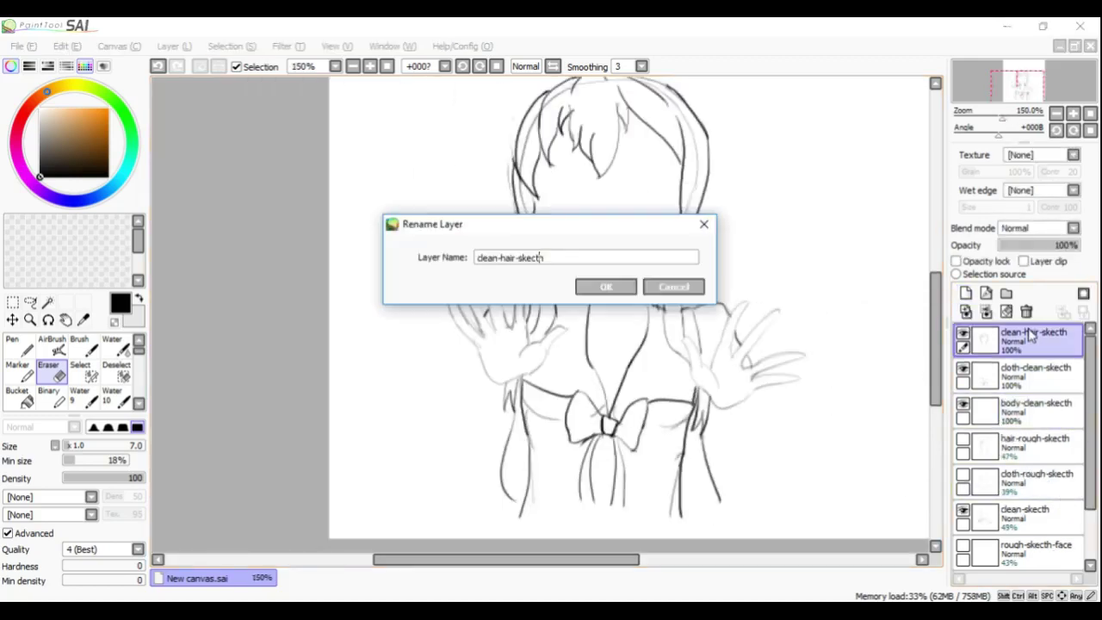
key(Return)
click(1046, 412)
scroll(726, 247, up, 2)
key(n)
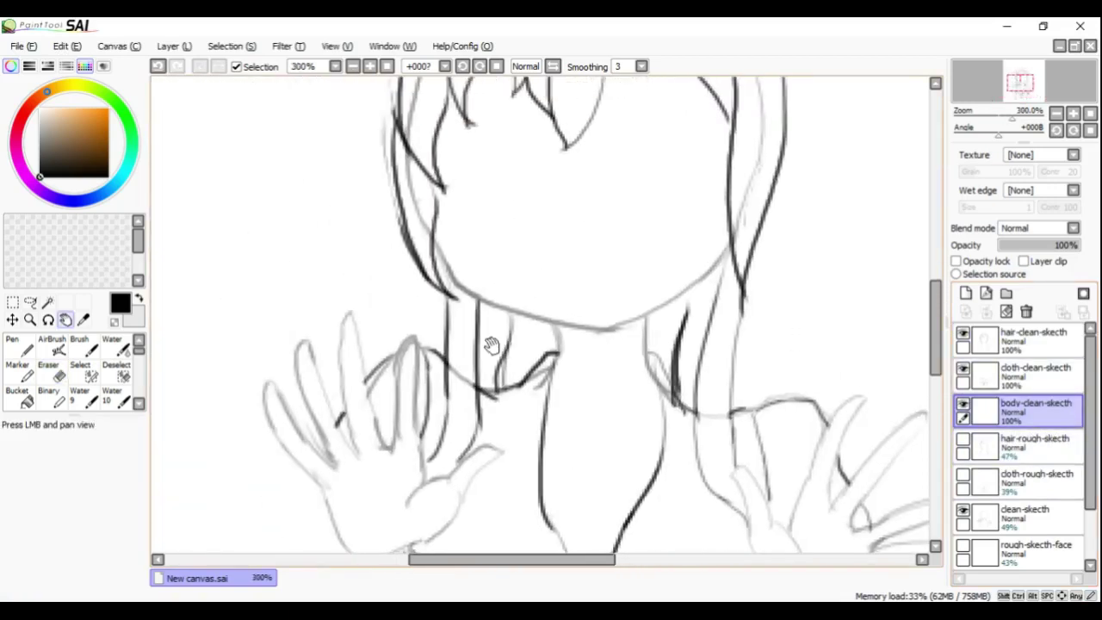
Draw the clean jawline and chin of the face on body-clean-skecth, following the sketched head shape
key(Delete)
key(Delete)
key(Delete)
mouse_move(620, 142)
mouse_down()
mouse_move(606, 229)
mouse_move(482, 241)
mouse_move(536, 229)
mouse_up()
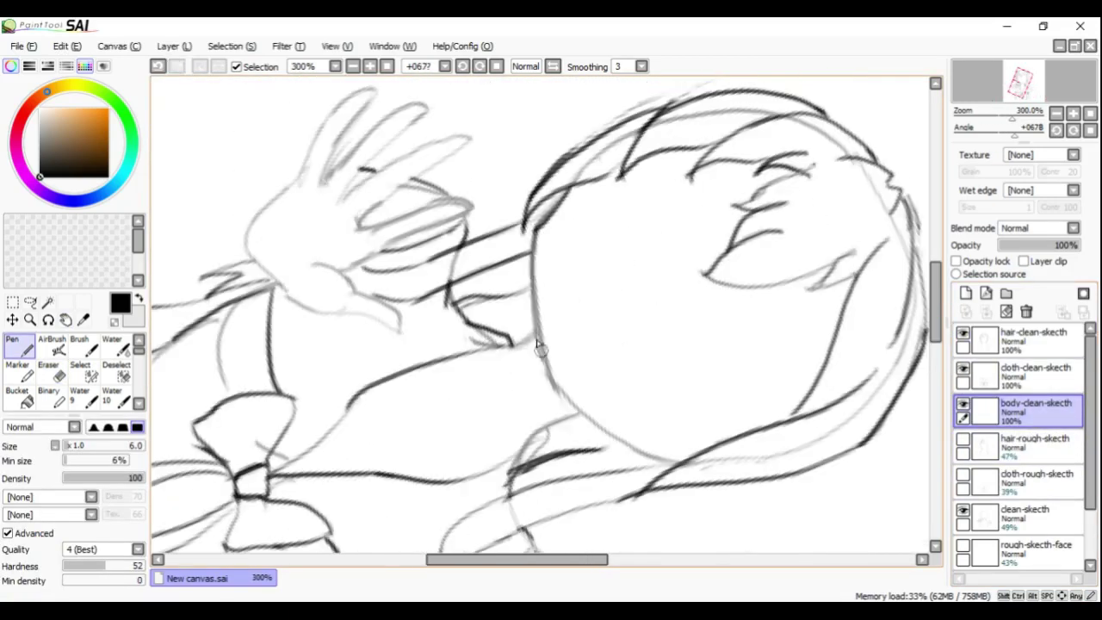
mouse_move(529, 263)
mouse_down()
mouse_move(517, 276)
mouse_move(543, 248)
mouse_up()
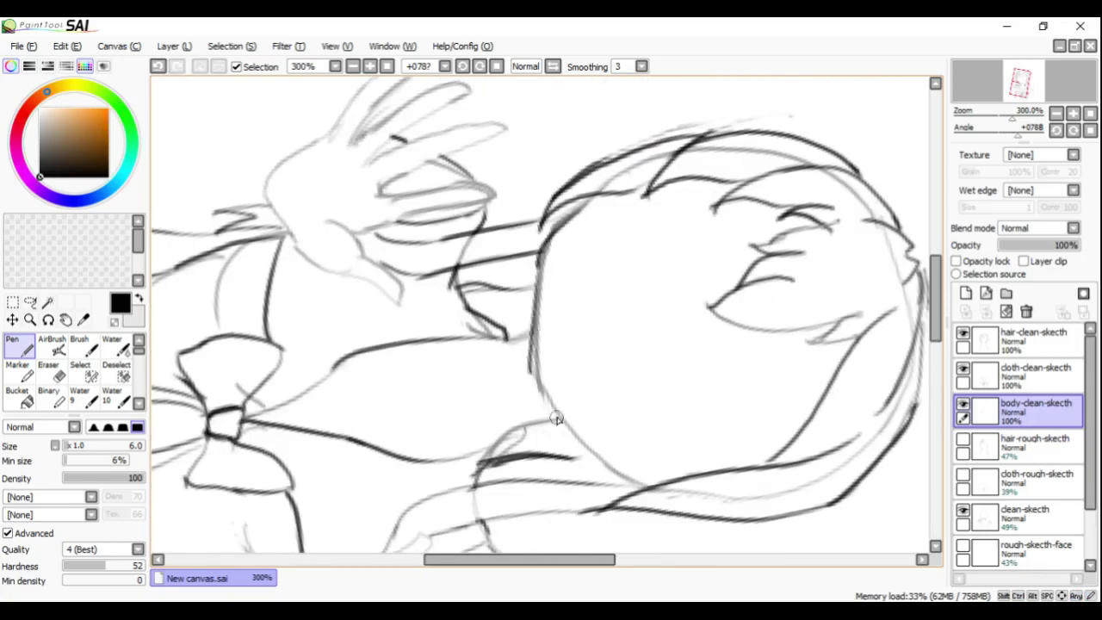
drag(538, 359, 551, 122)
mouse_move(578, 247)
mouse_down()
mouse_move(566, 283)
mouse_move(685, 200)
mouse_up()
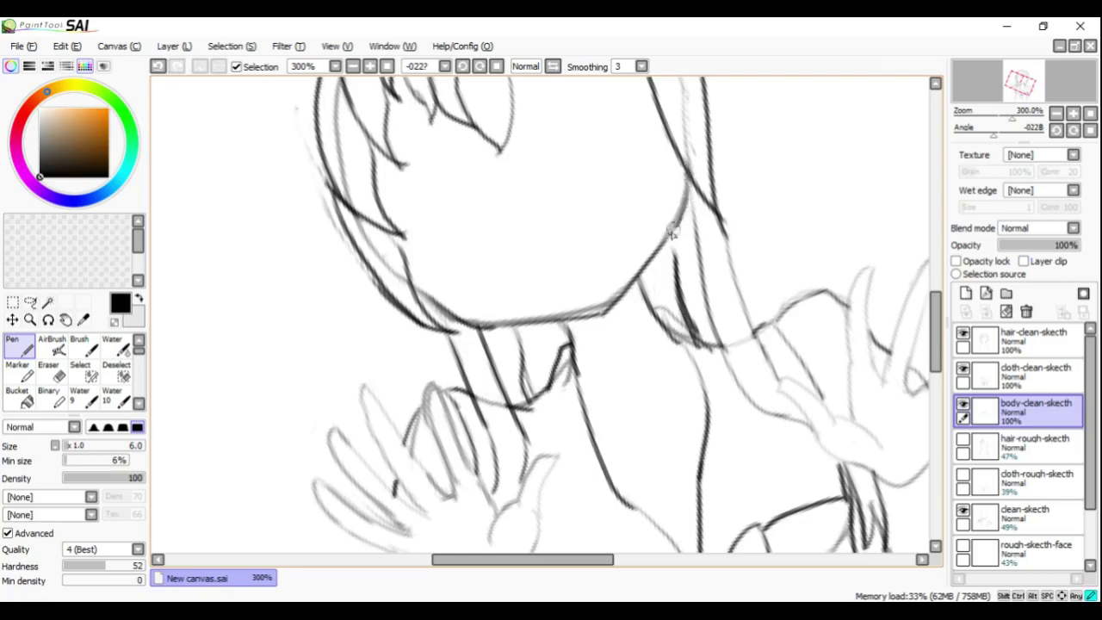
Copy the raised hand on the drawing's left side from clean-skecth to a new layer and merge it into cloth-clean-skecth
key(Home)
click(963, 510)
click(962, 510)
key(m)
click(1016, 515)
drag(457, 257, 592, 417)
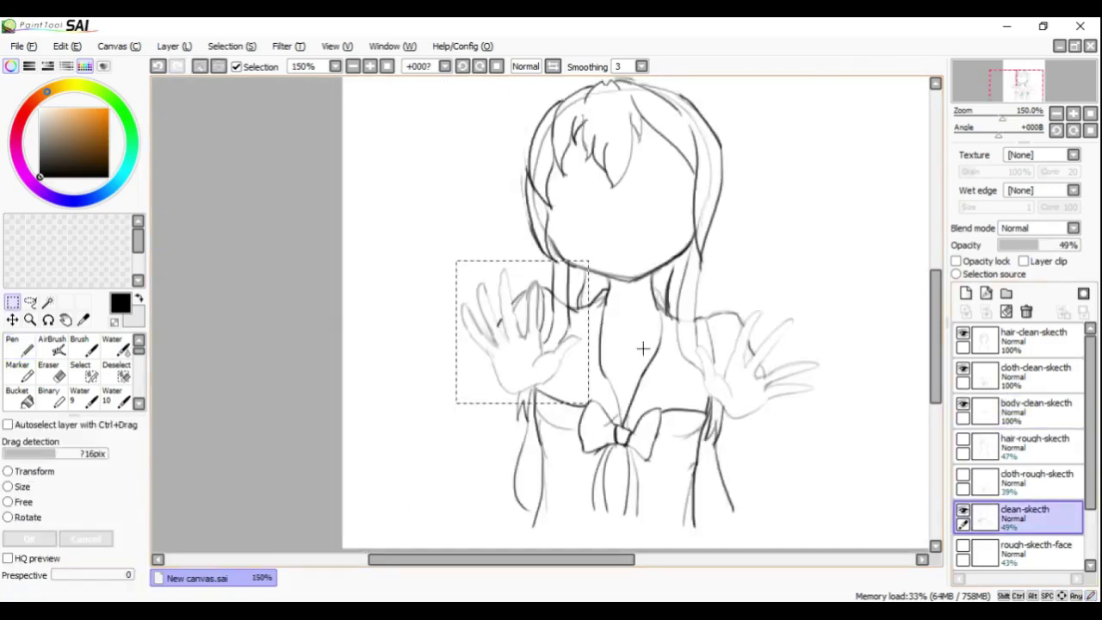
key(ctrl+c)
click(1040, 426)
key(ctrl+v)
drag(1039, 426, 1032, 372)
click(966, 312)
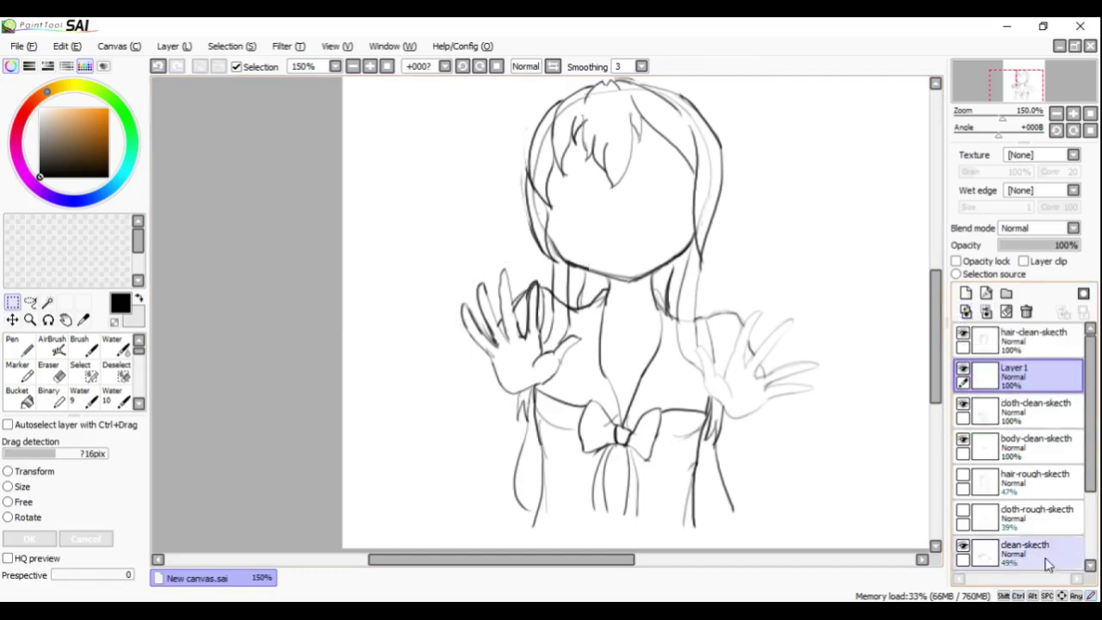
scroll(640, 338, up, 3)
drag(273, 243, 485, 251)
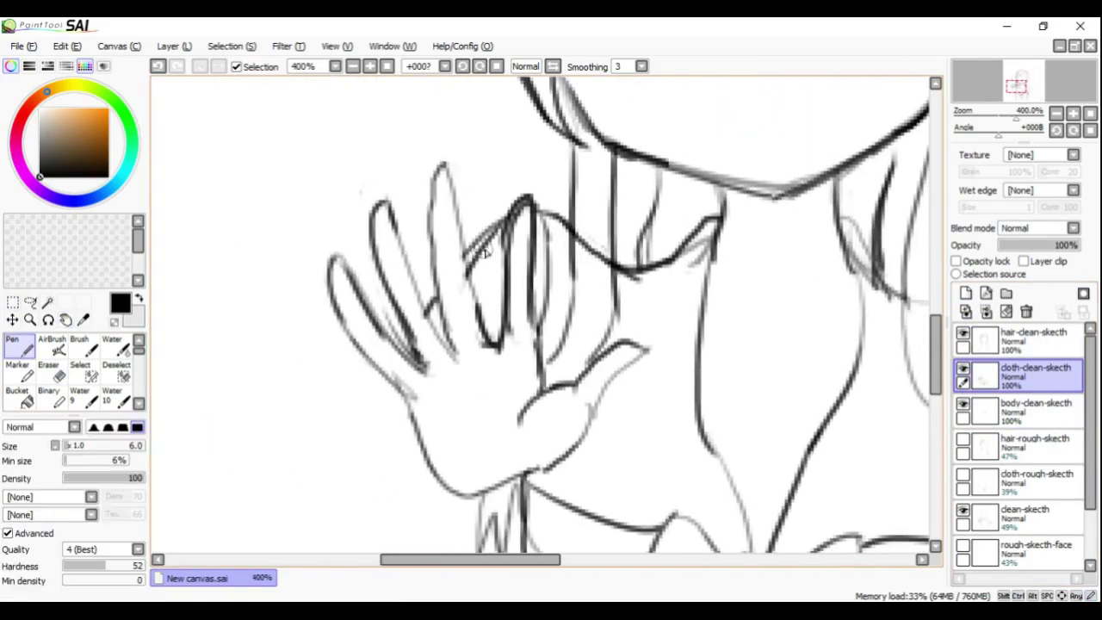
key(e)
scroll(493, 234, up, 3)
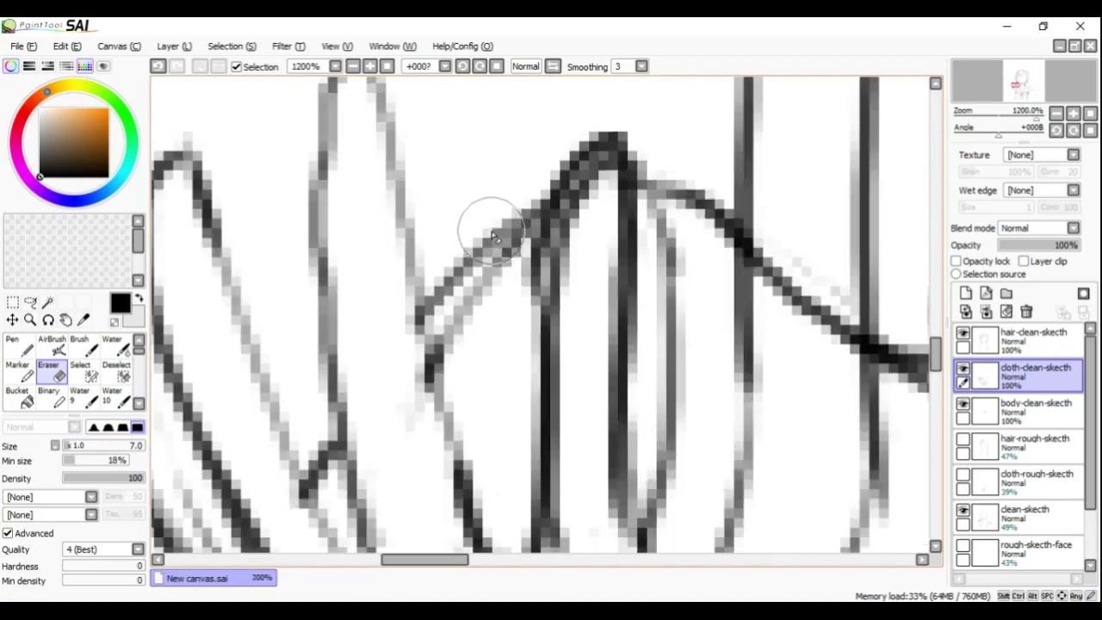
scroll(200, 135, down, 3)
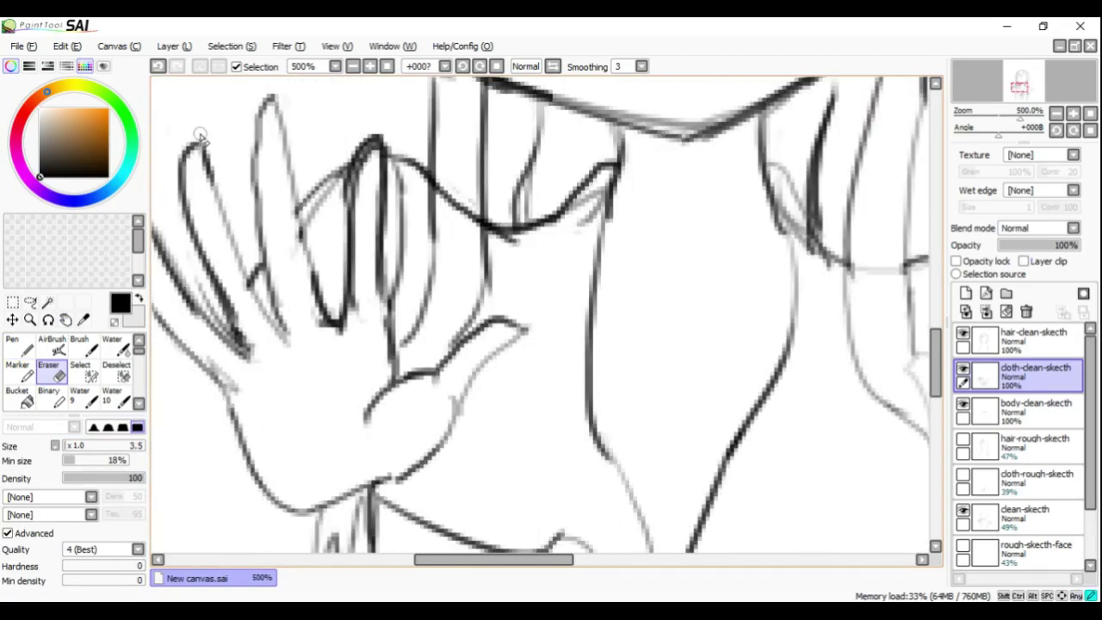
scroll(684, 287, up, 1)
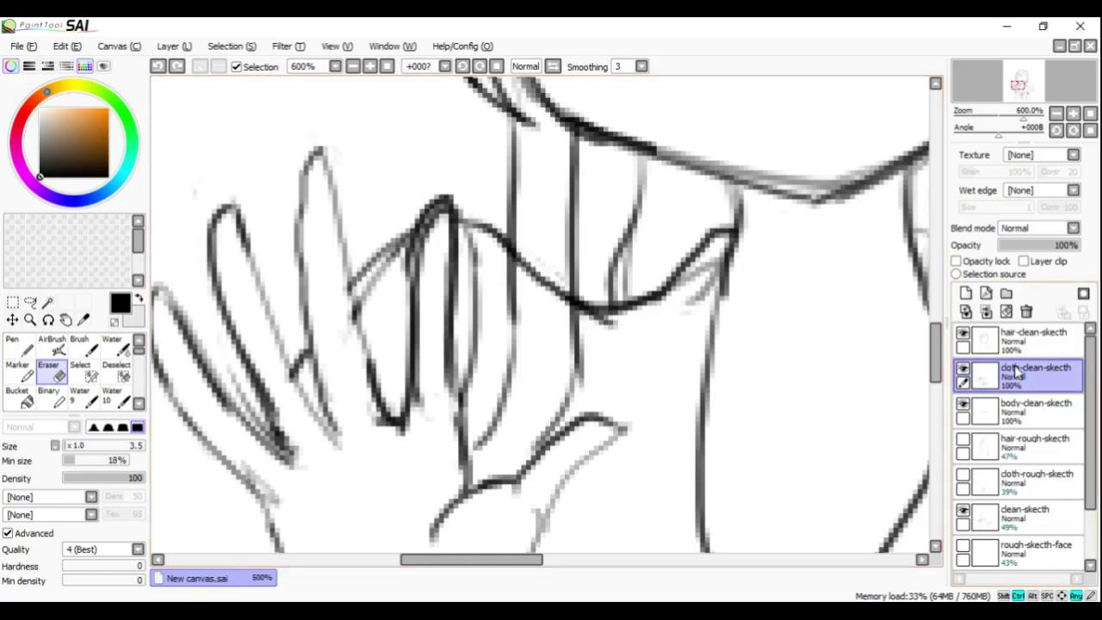
Undo merging the copied hand into cloth-clean-skecth and merge its layer into body-clean-skecth instead
click(966, 293)
click(1025, 312)
click(965, 293)
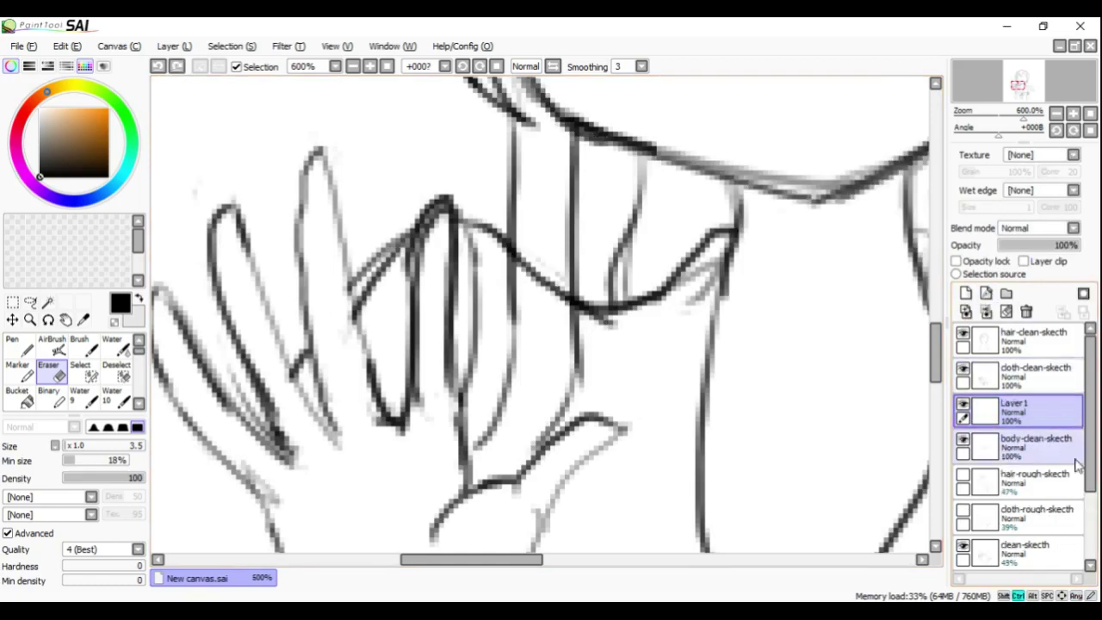
key(ctrl+z)
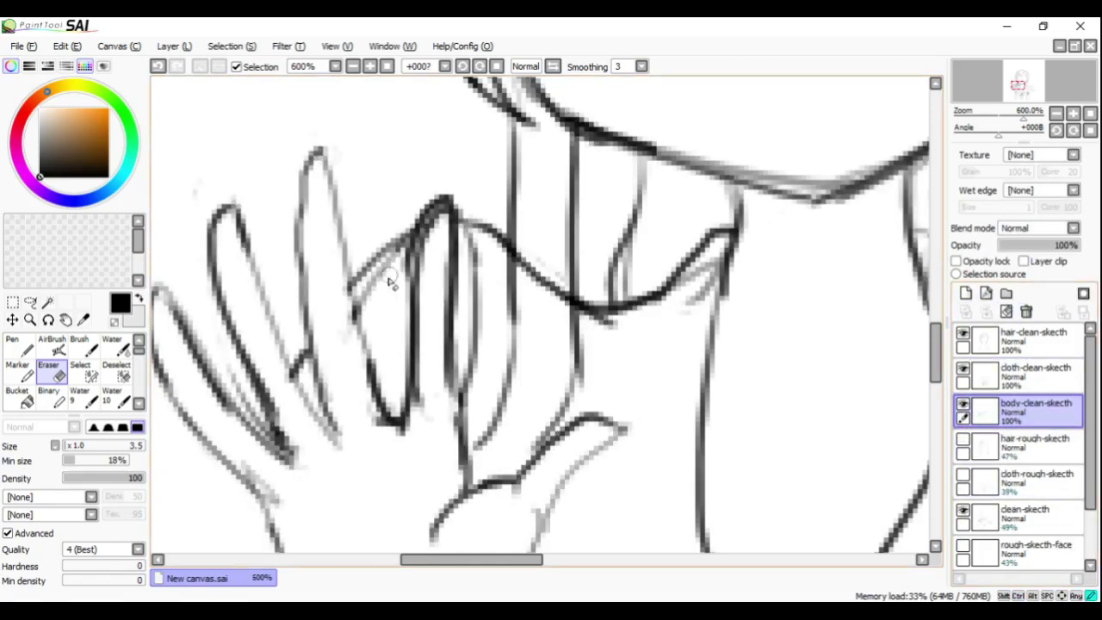
Copy the raised hand on the drawing's right side from clean-skecth to a new layer and merge it into body-clean-skecth
scroll(410, 476, down, 4)
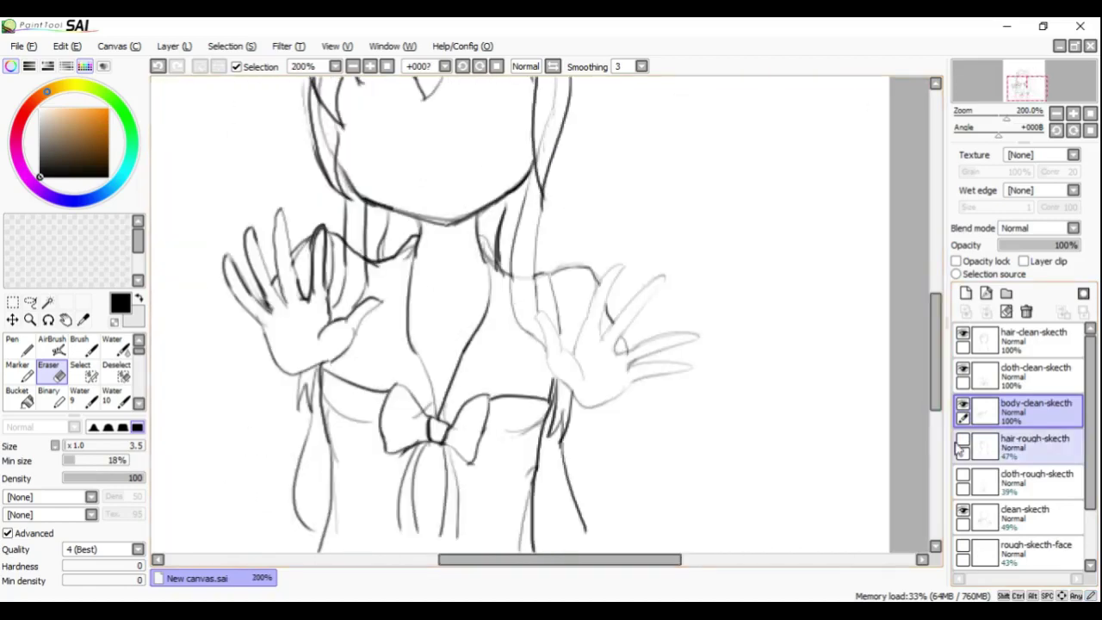
click(1025, 515)
key(ctrl)
key(ctrl+y)
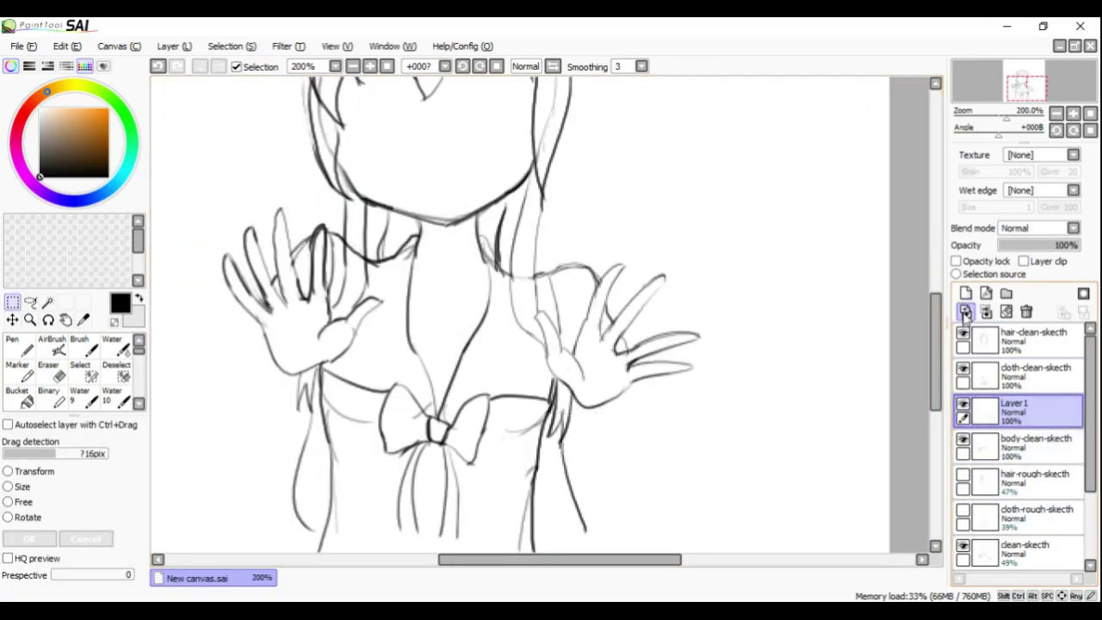
click(1027, 312)
Erase the leftover shoulder line between the hair strands beside the copied right-side hand on body-clean-skecth, and hide clean-skecth
scroll(456, 295, up, 4)
key(e)
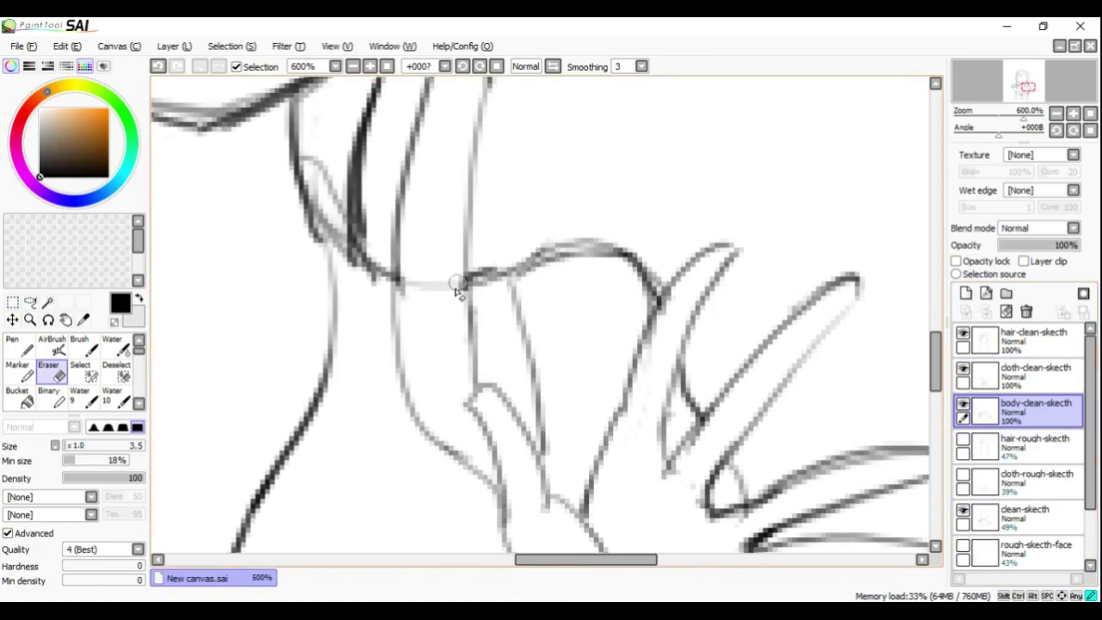
key(ctrl+z)
drag(424, 317, 501, 345)
scroll(561, 317, down, 4)
key(n)
click(963, 509)
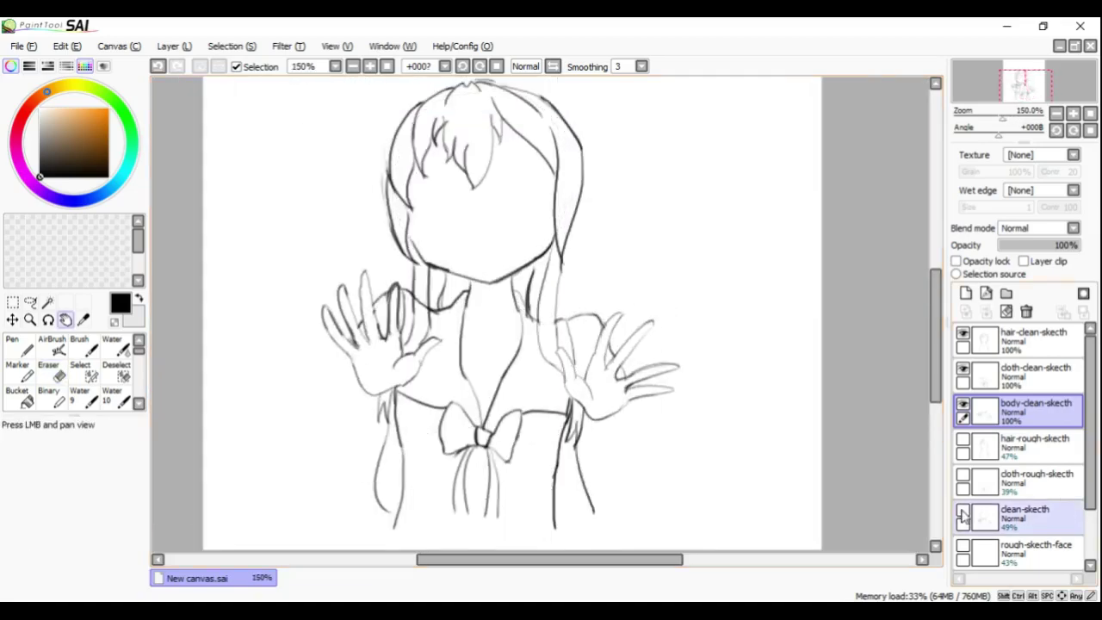
Clean up the duplicate shoulder line between the fingers of the hand on the drawing's left side
scroll(377, 310, up, 6)
drag(416, 300, 433, 427)
key(ctrl+z)
key(bracketright)
key(bracketright)
key(bracketright)
key(bracketright)
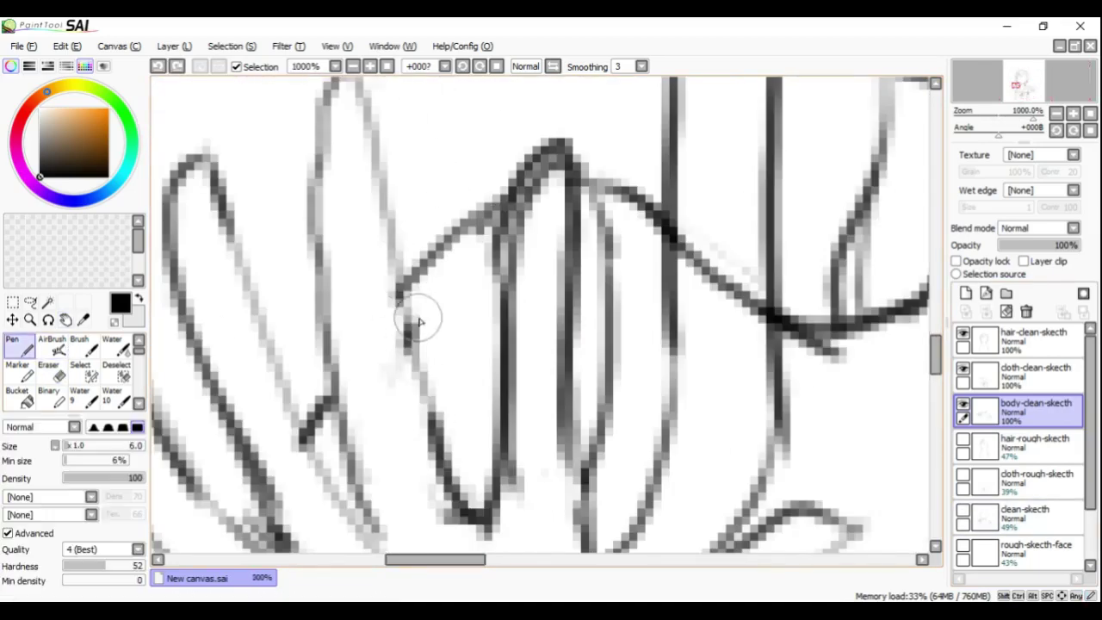
scroll(418, 325, down, 3)
scroll(456, 167, down, 3)
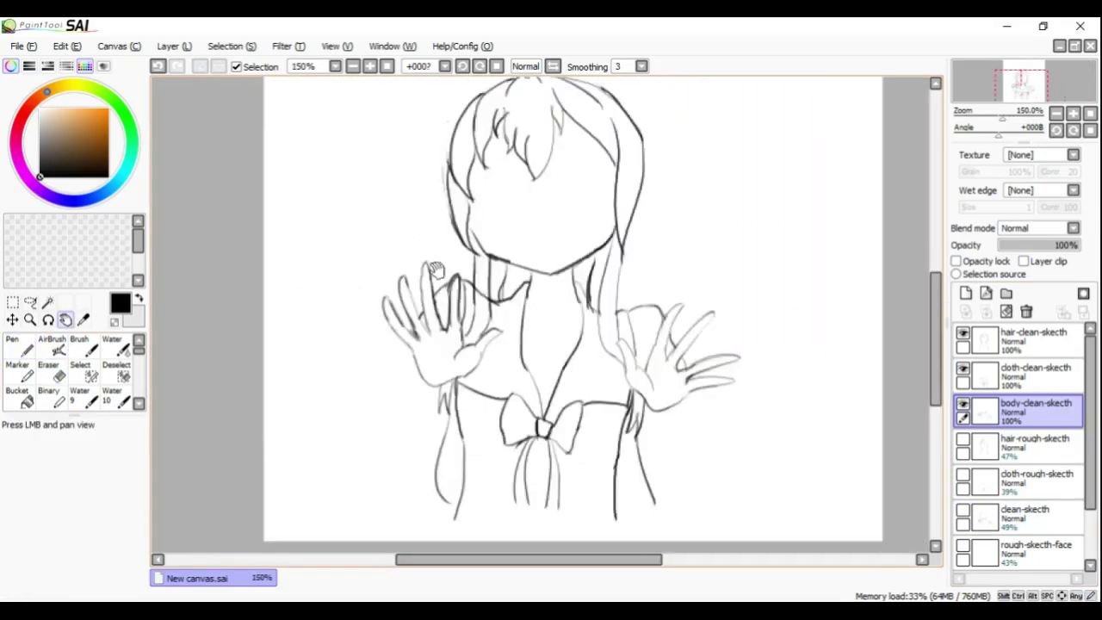